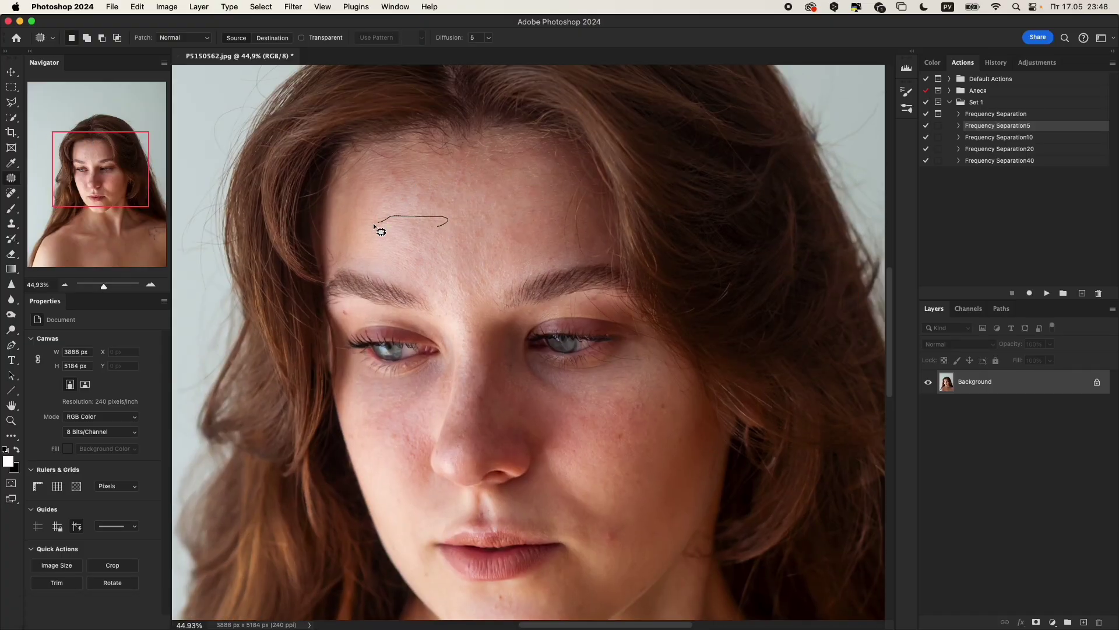
- Remove the blemishes on the face, neck, shoulder and chest with the Patch tool
scroll(392, 262, "down", 5)
left_click_drag(609, 410, 594, 418)
scroll(487, 474, "down", 10)
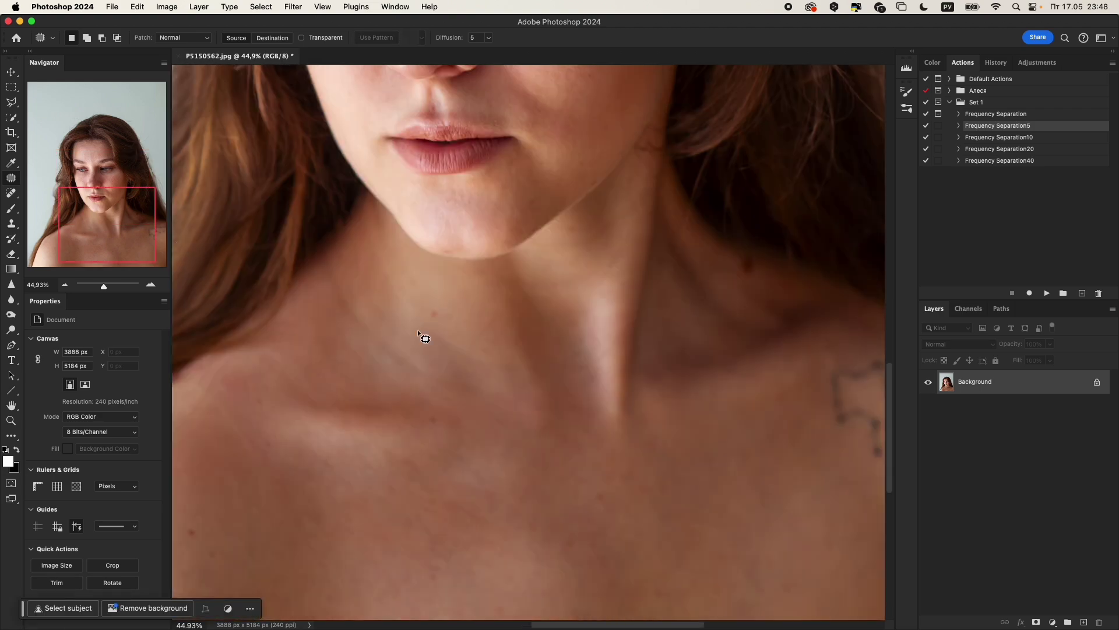
left_click_drag(352, 262, 365, 315)
key("super+d")
scroll(372, 523, "left", 5)
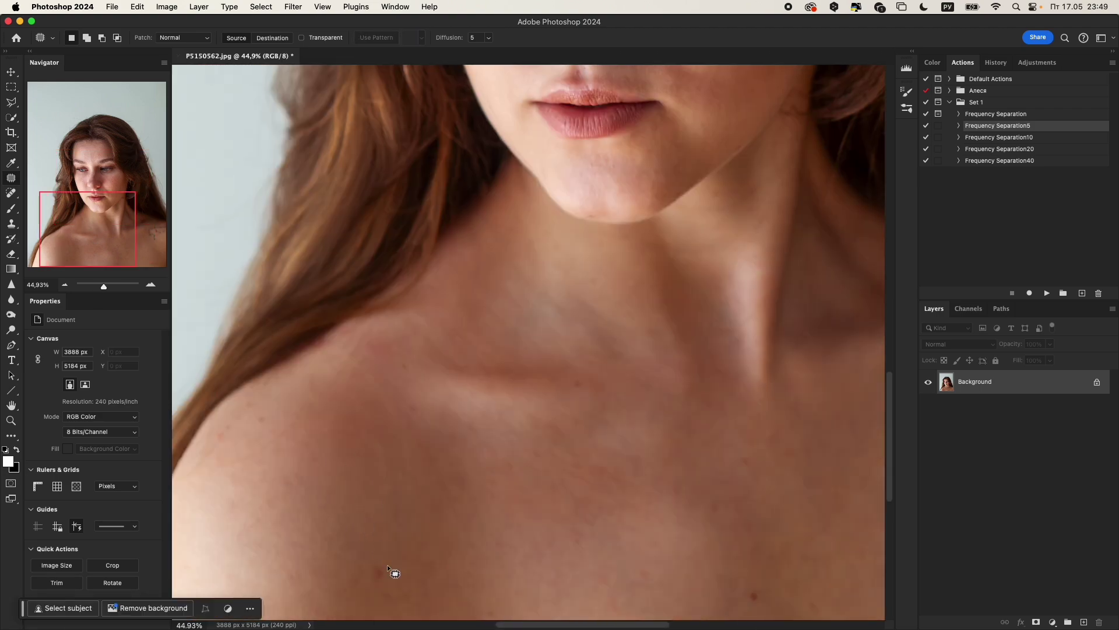
scroll(372, 523, "right", 7)
left_click_drag(529, 595, 612, 576)
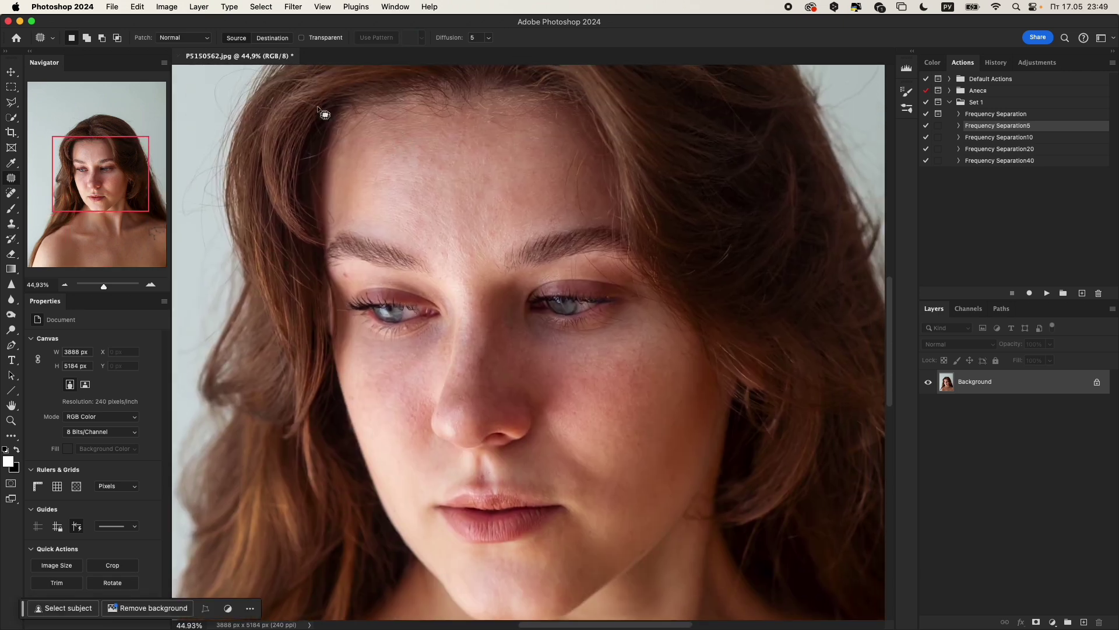
- Sharpen the lips with the Sharpen tool at 41% strength
left_click_drag(105, 286, 106, 286)
left_click(11, 283)
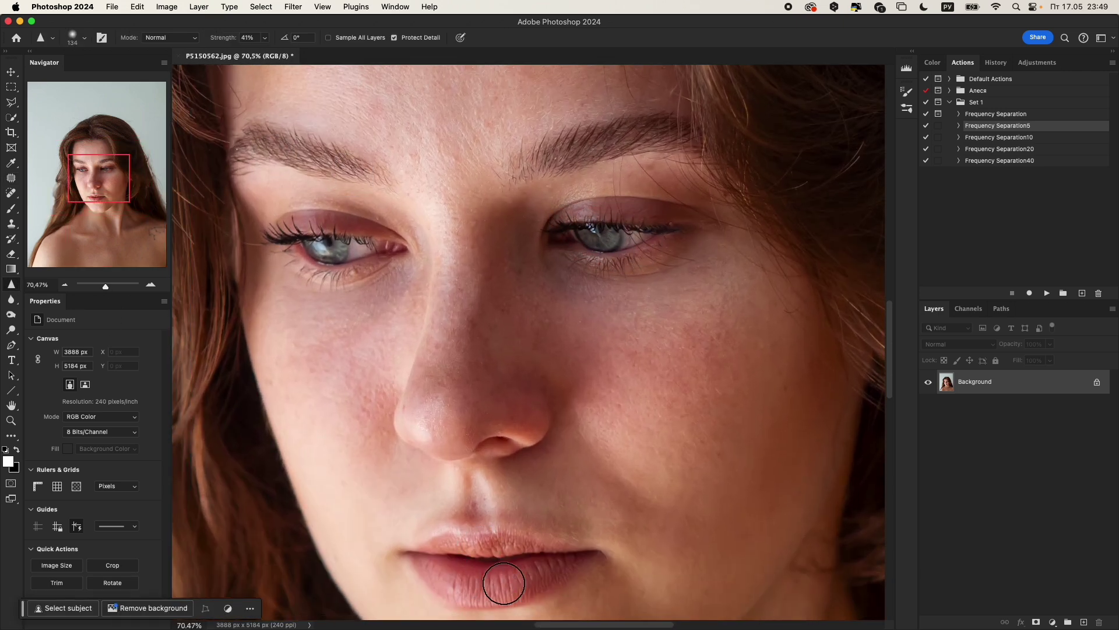
left_click_drag(106, 287, 103, 286)
- Run the Frequency Separation20 action and paint its group mask white over the cheeks and under-eye areas at 43% brush opacity
left_click(1029, 150)
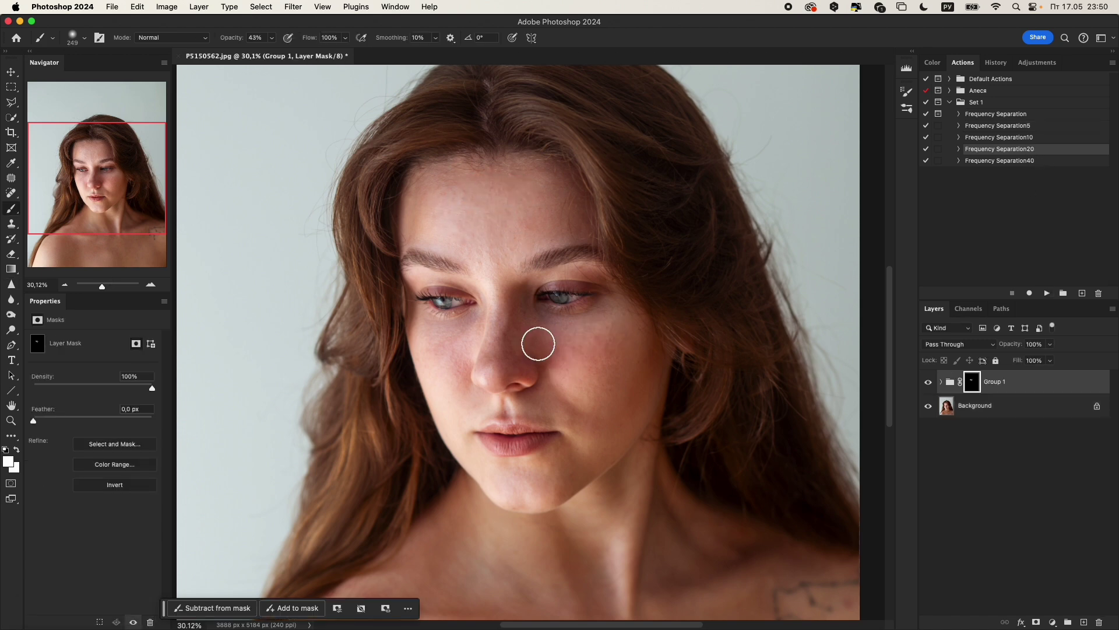
mouse_move(584, 411)
left_mouse_down()
mouse_move(564, 464)
mouse_move(616, 373)
left_mouse_up()
key("[")
key("[")
key("[")
left_click_drag(470, 334, 457, 370)
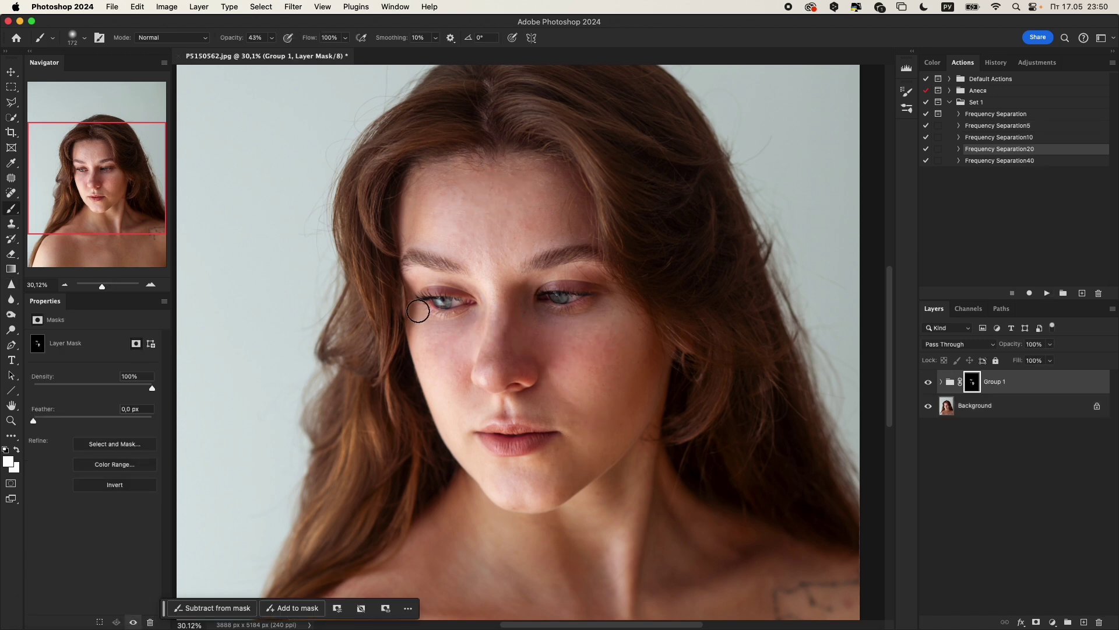
- Extend the smoothing mask over the neck, chest and shoulders with a larger brush and flatten the image
left_click(136, 216)
scroll(408, 344, "down", 4)
left_click_drag(437, 460, 461, 459)
mouse_move(456, 472)
left_mouse_down()
mouse_move(582, 513)
mouse_move(614, 379)
mouse_move(583, 379)
mouse_move(636, 354)
left_mouse_up()
mouse_move(565, 373)
left_mouse_down()
mouse_move(512, 390)
mouse_move(573, 437)
mouse_move(710, 465)
left_mouse_up()
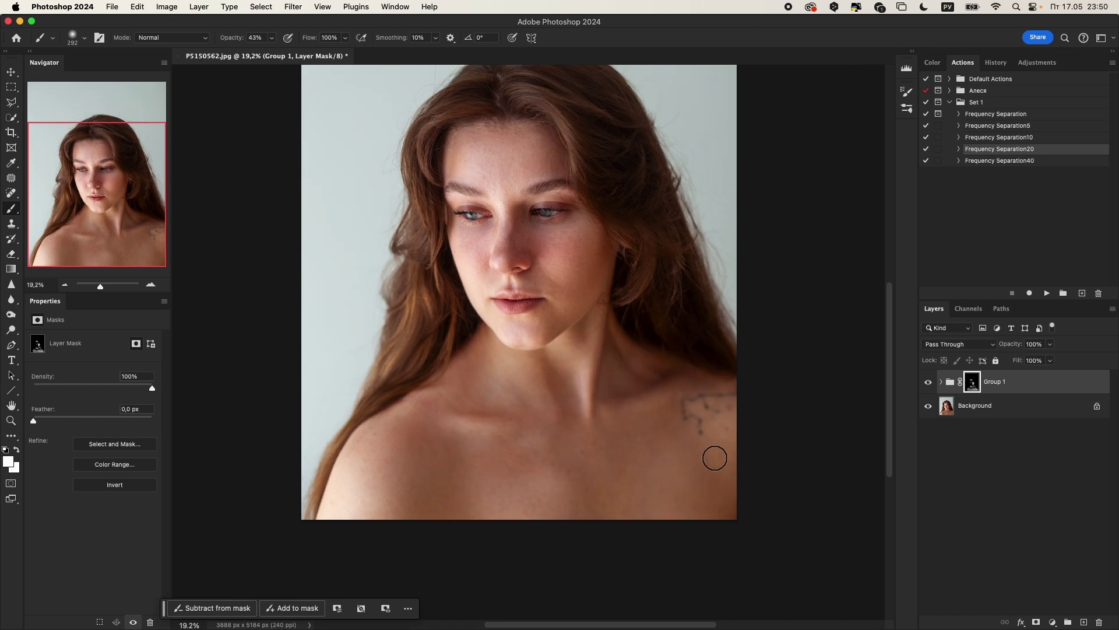
right_click(1020, 413)
left_click(985, 517)
- Run the Frequency Separation10 action and paint its group mask white over the uneven skin of the face at 43% brush opacity
left_click(999, 137)
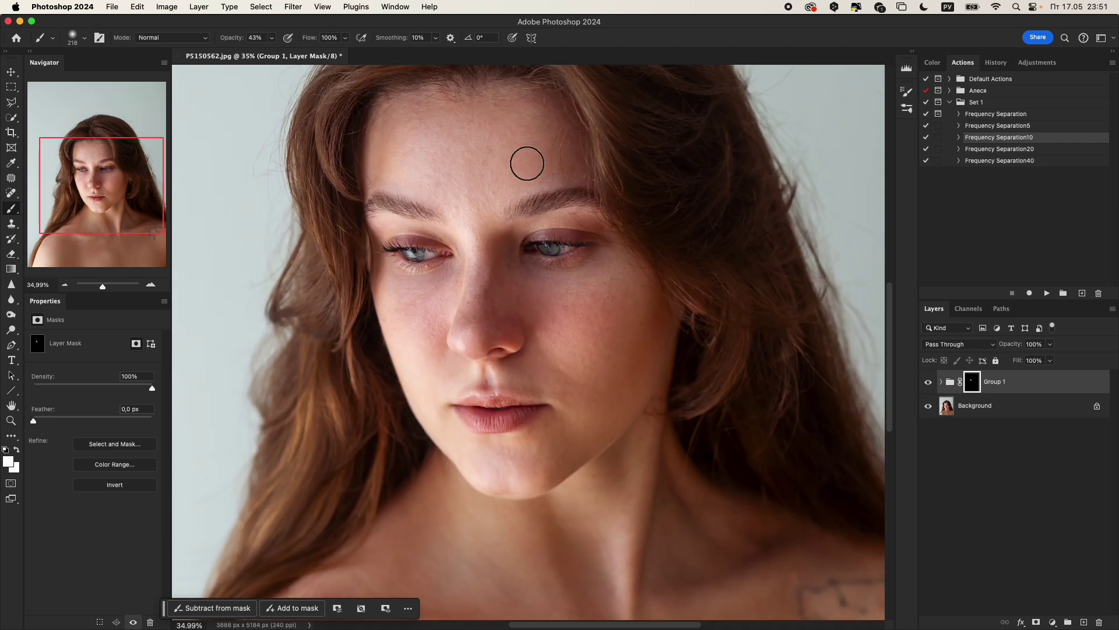
left_click_drag(542, 306, 532, 308)
mouse_move(540, 286)
left_mouse_down()
mouse_move(583, 315)
mouse_move(546, 339)
mouse_move(564, 387)
mouse_move(606, 359)
mouse_move(620, 281)
left_mouse_up()
mouse_move(427, 299)
left_mouse_down()
mouse_move(445, 290)
mouse_move(432, 323)
left_mouse_up()
left_click_drag(502, 309, 499, 308)
left_click_drag(588, 400, 501, 455)
- Flatten the smoothing group into the Background layer
left_click_drag(102, 286, 104, 287)
right_click(1032, 382)
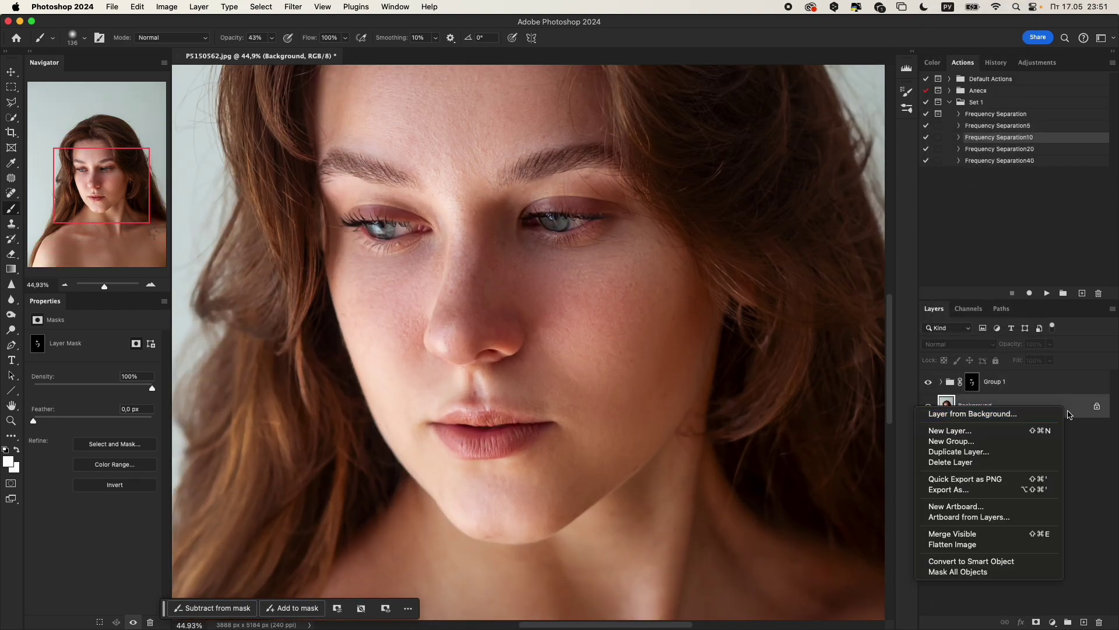
key("Escape")
key("super+0")
- Add a new empty layer above the Background and set the Brush opacity to 100%
key("j")
left_click(1084, 622)
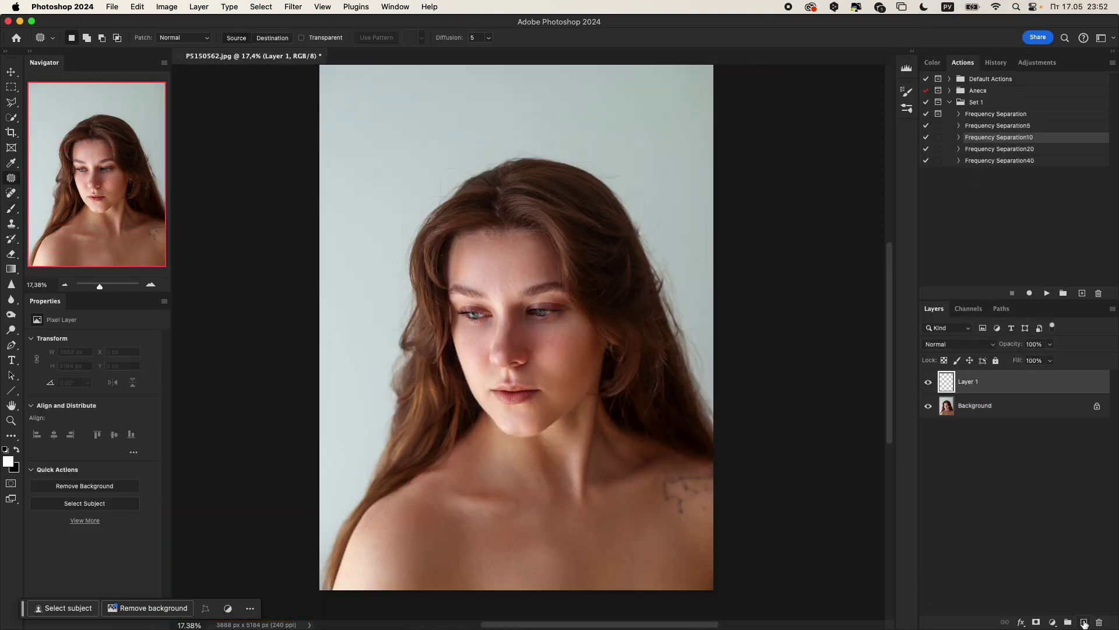
left_click(16, 207)
left_click(271, 38)
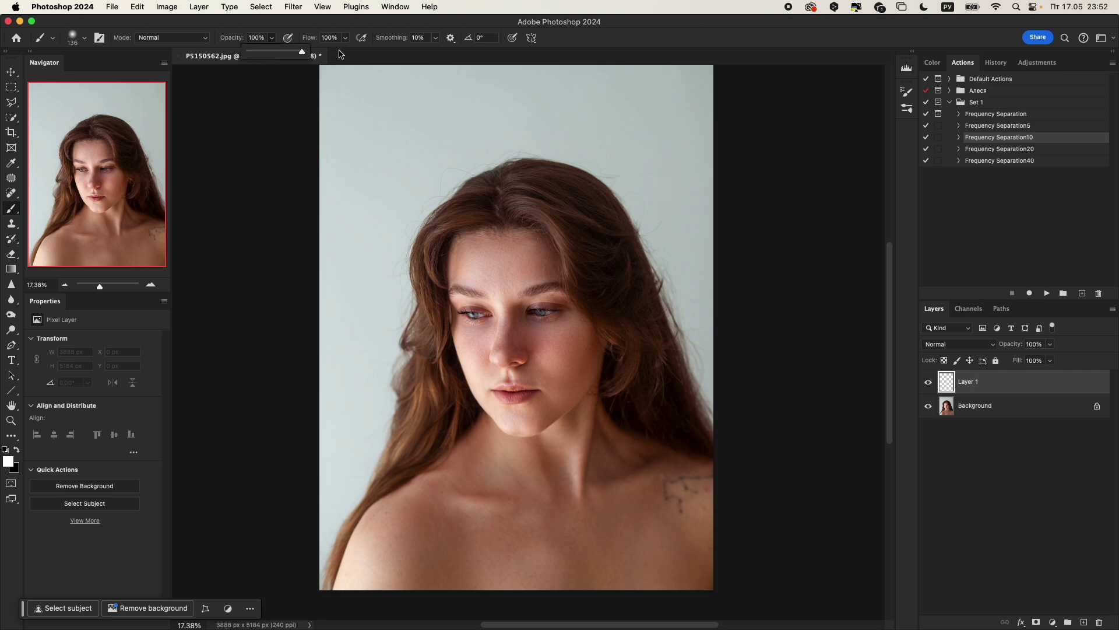
left_click(273, 39)
- Paint black contour strokes along the forehead edges, side of the nose, cheek, neck and collarbones
scroll(528, 341, "up", 5)
key("x")
scroll(529, 341, "down", 4)
left_click_drag(454, 235, 450, 262)
left_click_drag(475, 229, 530, 221)
left_click_drag(540, 237, 555, 265)
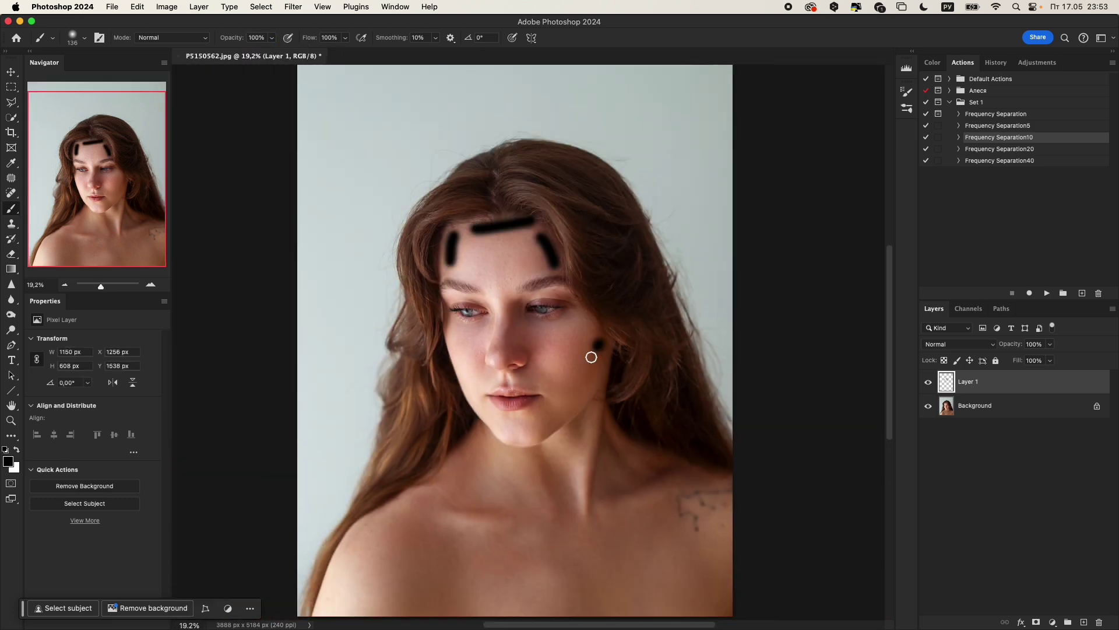
left_click_drag(524, 329, 521, 349)
left_click_drag(542, 461, 566, 517)
left_click_drag(451, 504, 512, 499)
left_click_drag(475, 535, 517, 530)
- Paint white highlight strokes on the forehead, nose, under-eyes, cheekbone, chin, neck, collarbones and shoulder
left_click(16, 449)
left_click_drag(474, 253, 528, 250)
left_click_drag(545, 336, 552, 363)
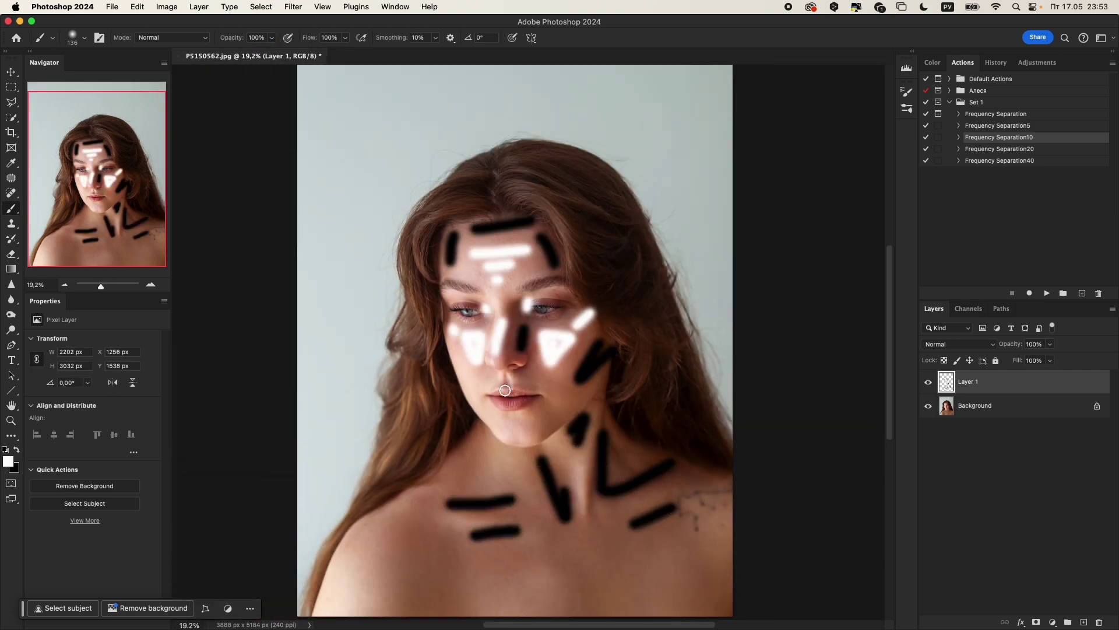
left_click_drag(619, 512, 677, 481)
left_click_drag(584, 516, 582, 467)
left_click_drag(483, 449, 524, 487)
left_click_drag(457, 518, 528, 513)
left_click_drag(368, 560, 359, 589)
- Paint two curved black contour strokes beside the white highlight on the shoulder
key("x")
left_click_drag(390, 535, 420, 604)
left_click_drag(415, 527, 443, 606)
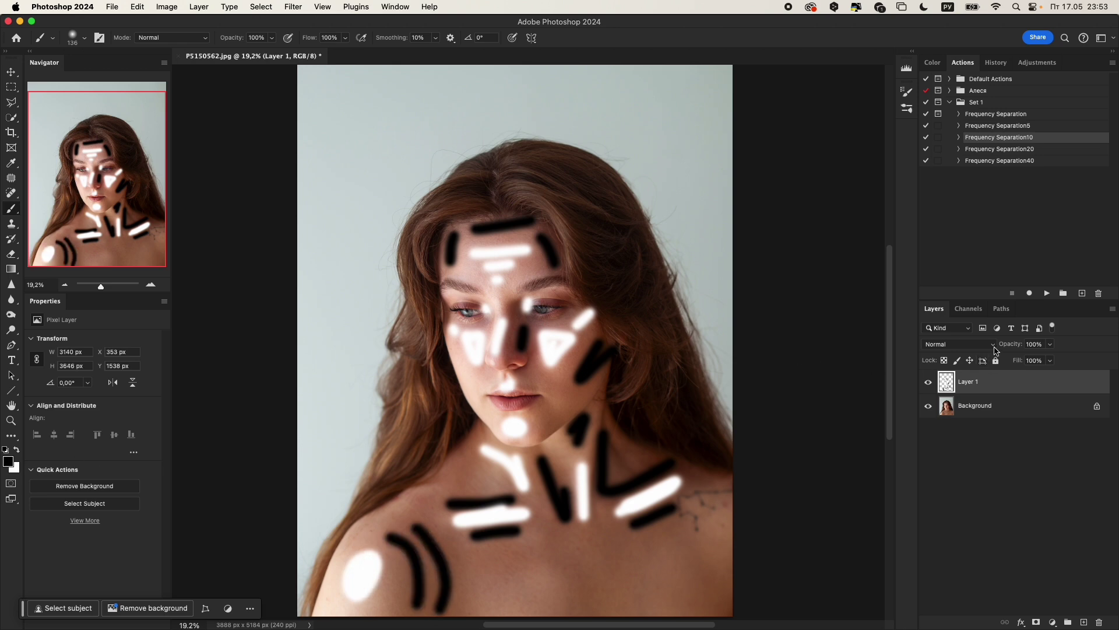
- Set the painted layer's blend mode to Soft Light and apply a Gaussian Blur with a radius of 156 pixels
left_click(994, 345)
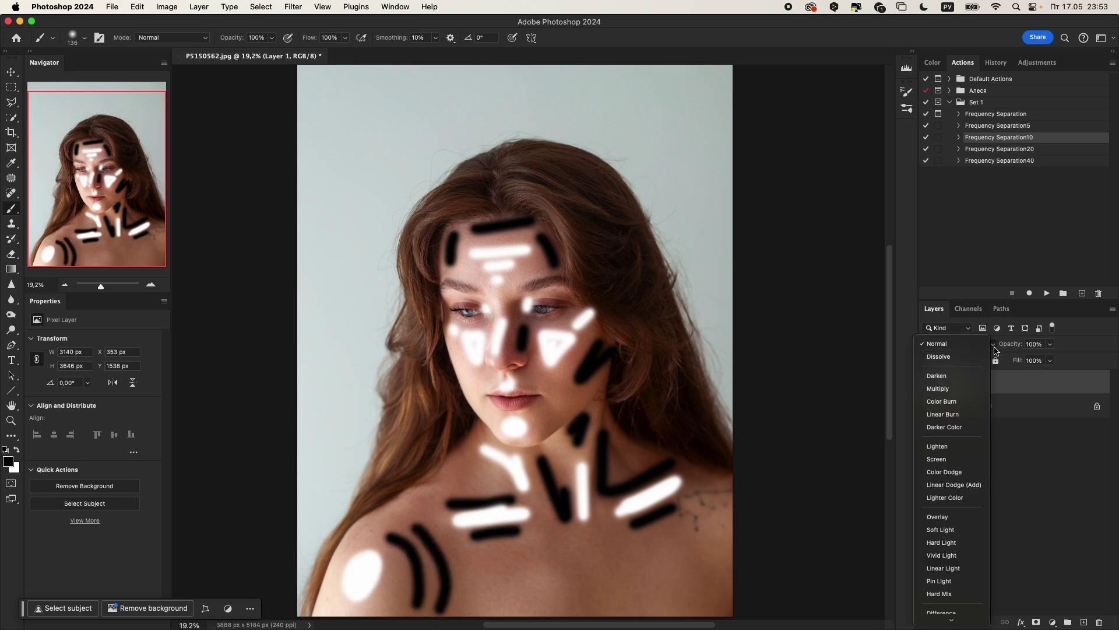
left_click(941, 529)
left_click(293, 7)
mouse_move(337, 185)
left_click(460, 227)
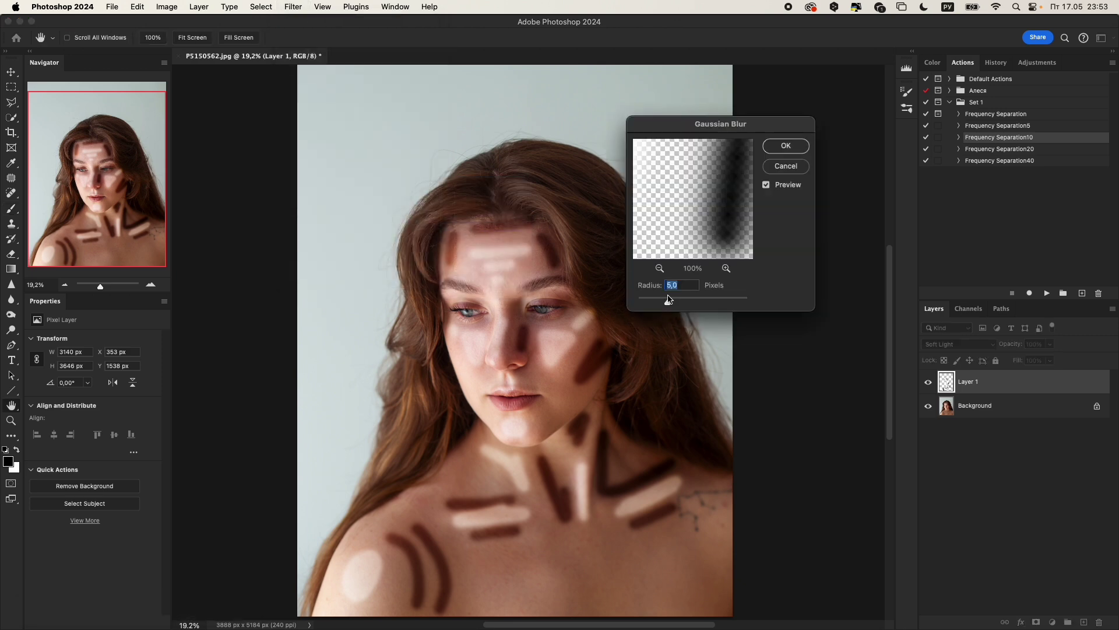
left_click_drag(688, 304, 720, 304)
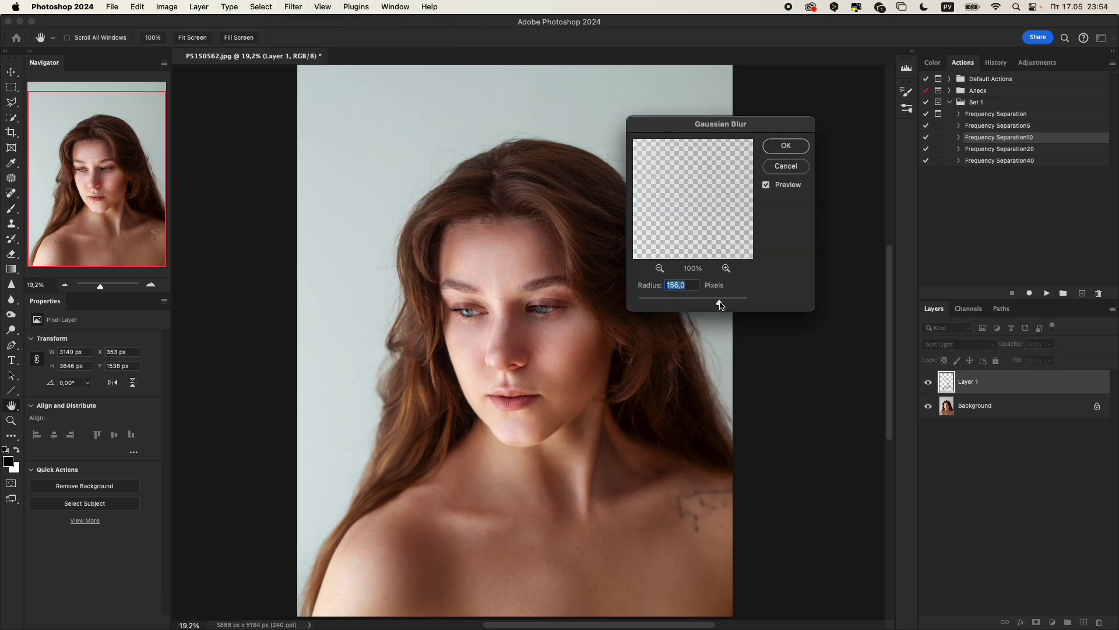
left_click(781, 148)
- Toggle the visibility of the contour layer to compare the portrait with and without it
left_click(929, 383)
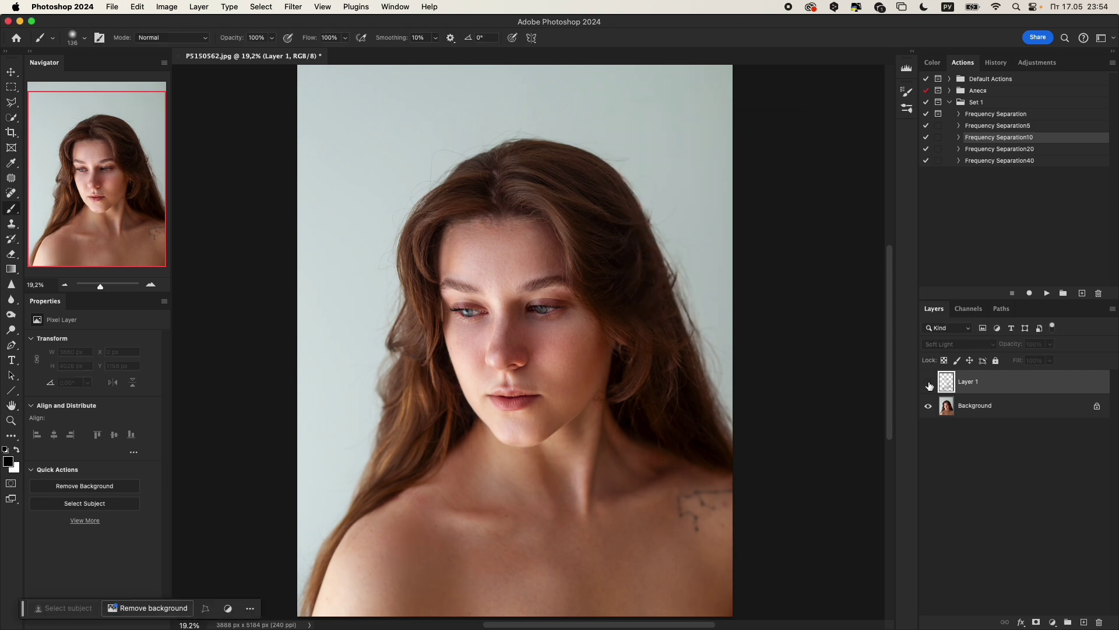
left_click(928, 384)
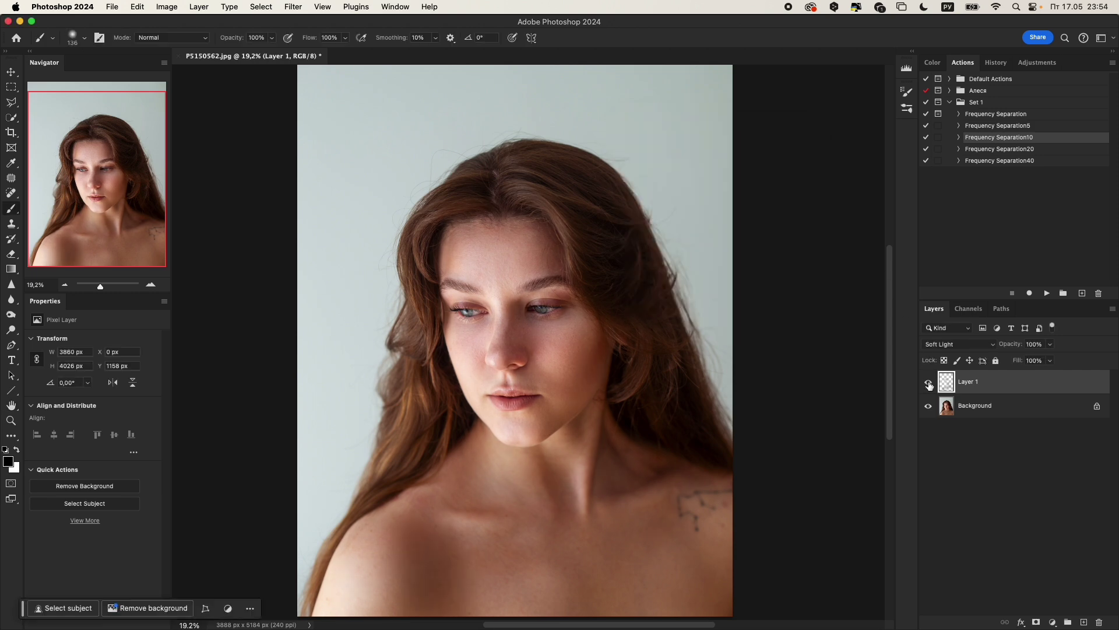
left_click(929, 383)
left_click(929, 384)
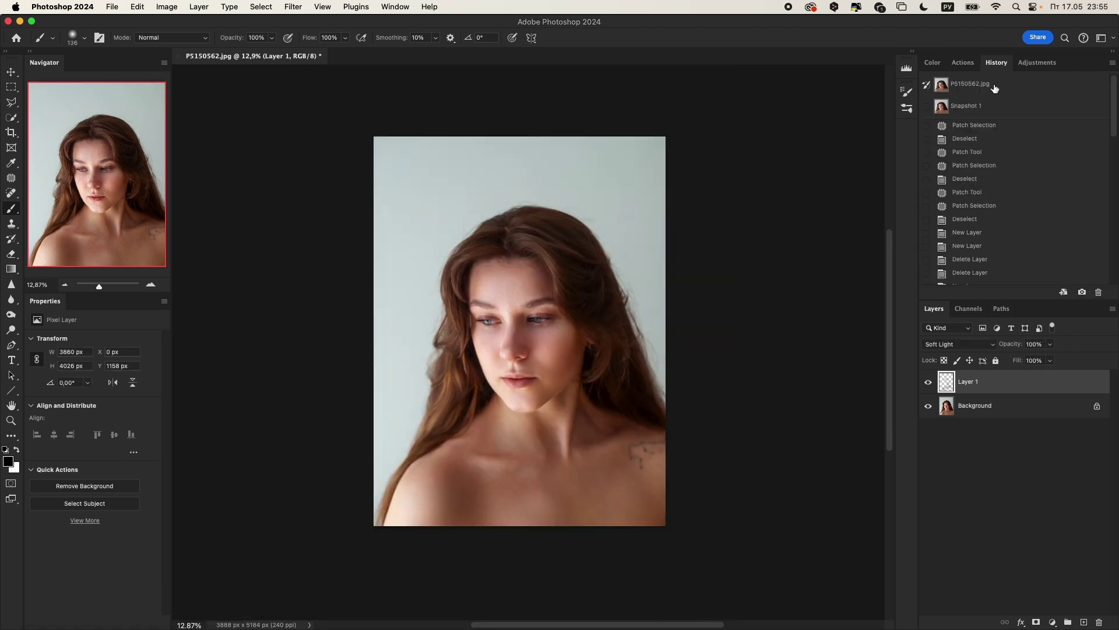
- Compare the original photo with the retouched Snapshot 1 by switching between their history states
left_click(994, 86)
left_click(1006, 107)
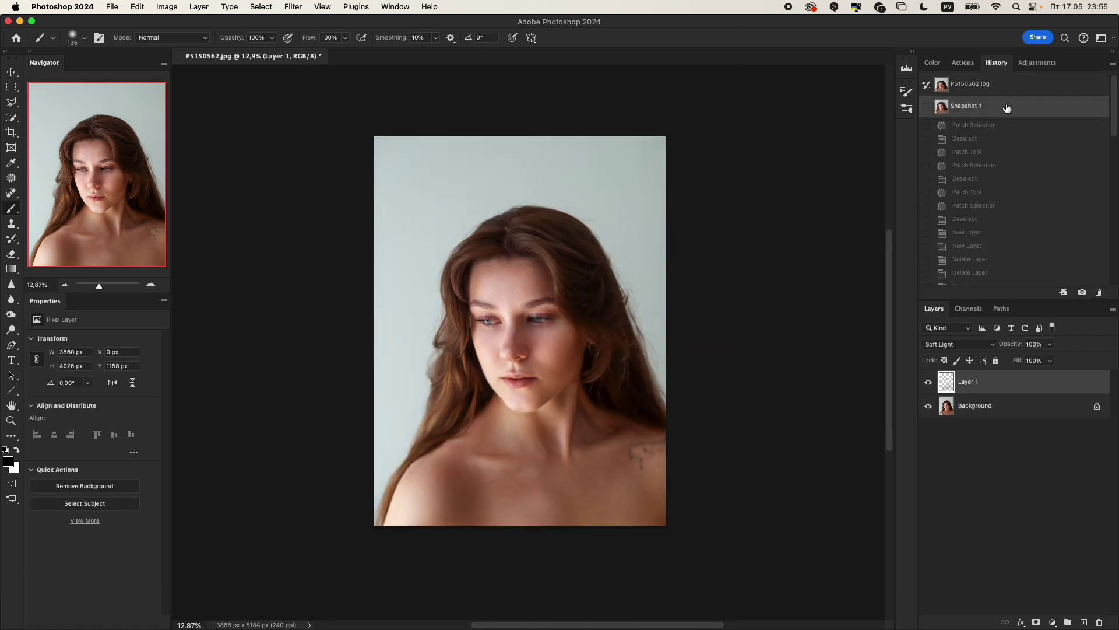
left_click(1006, 87)
left_click(1003, 109)
left_click(1010, 86)
left_click(1006, 108)
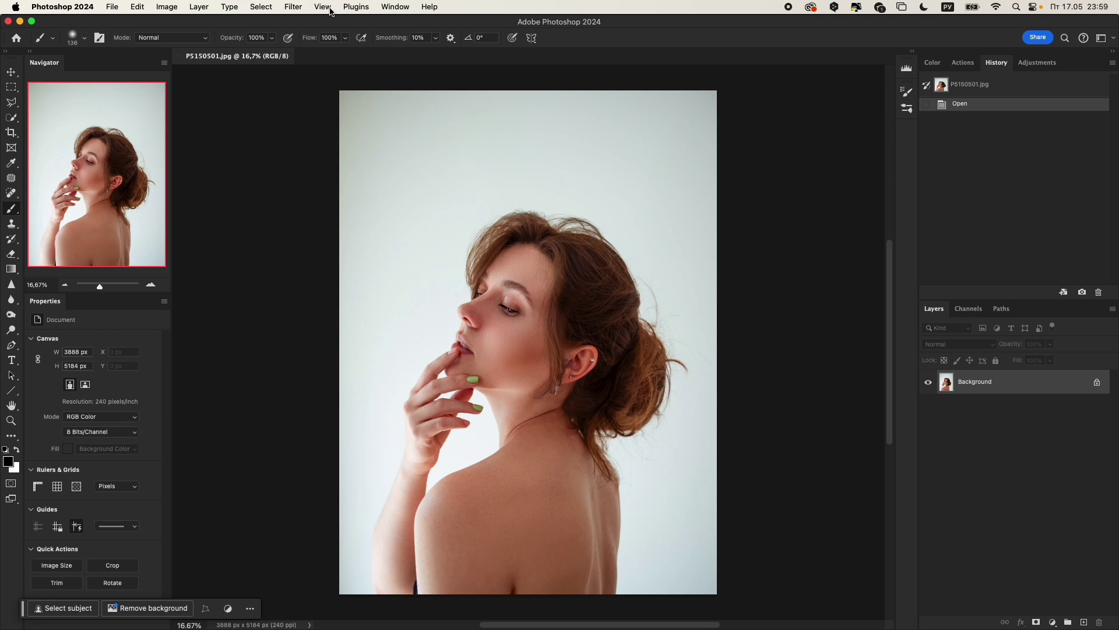
- Give P5150501.jpg the Monochrome profile in the Camera Raw Filter and set B&W Mixer Reds -21, Oranges -33, Yellows -24
left_click(292, 7)
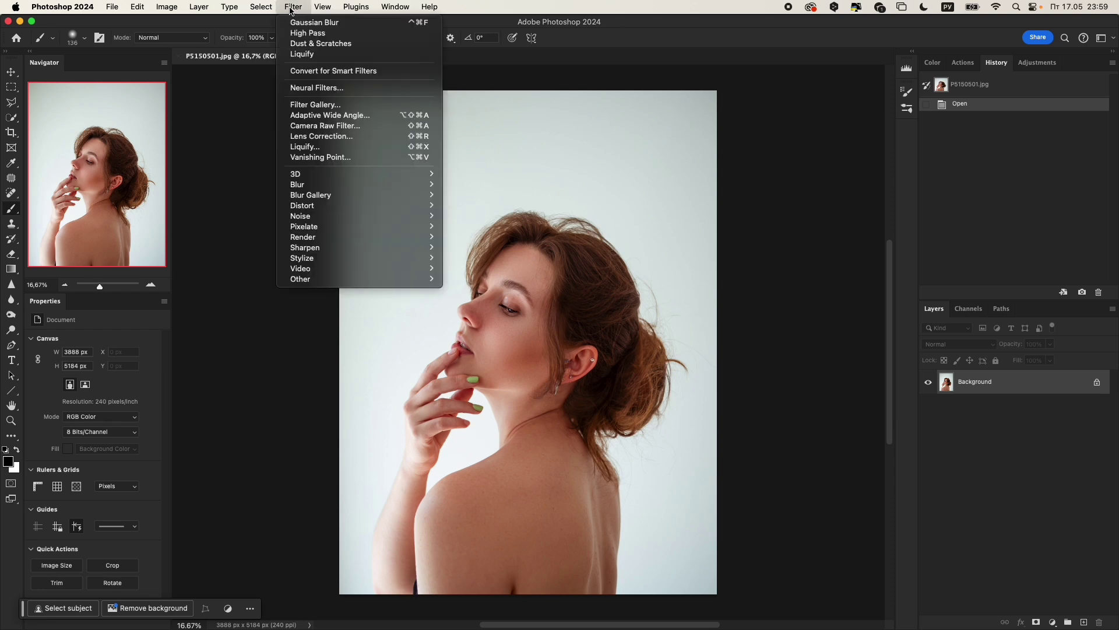
left_click(330, 124)
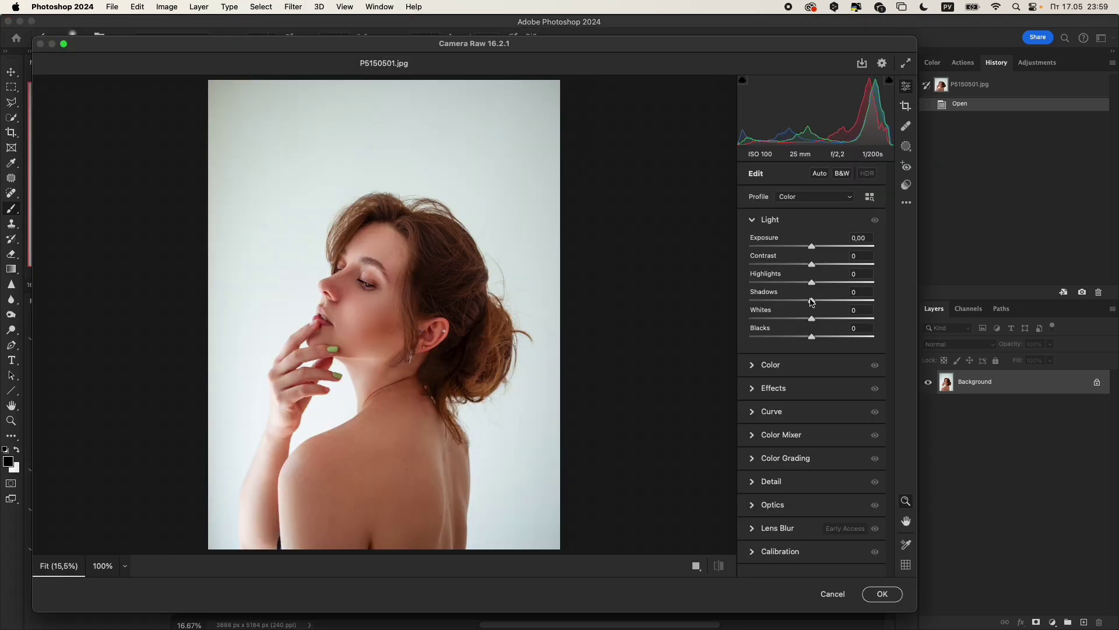
left_click(824, 194)
left_click(815, 210)
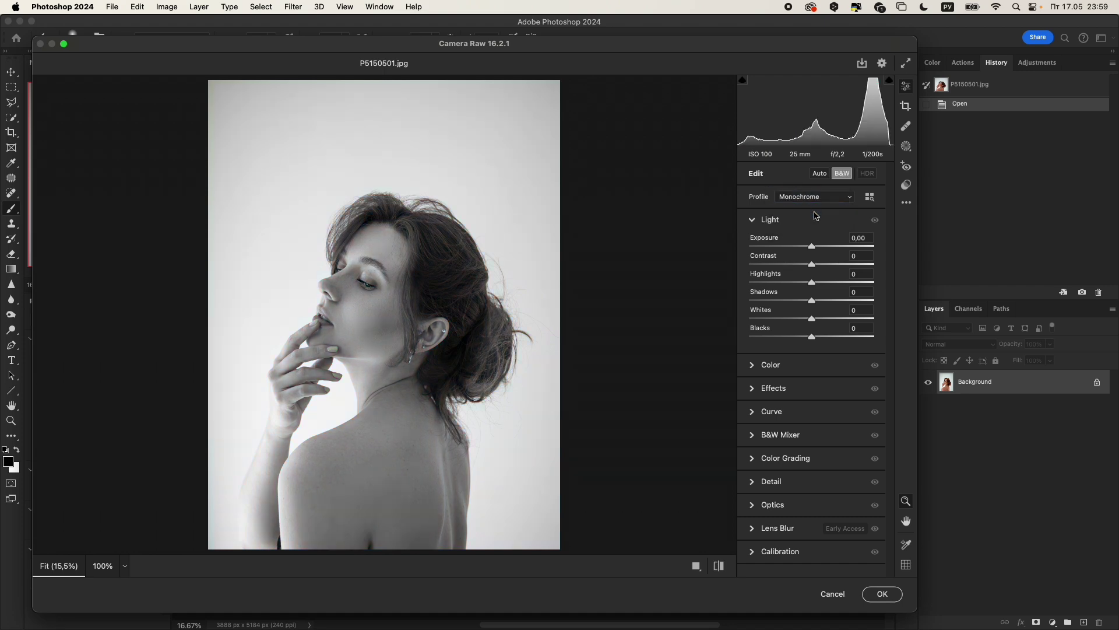
left_click(753, 438)
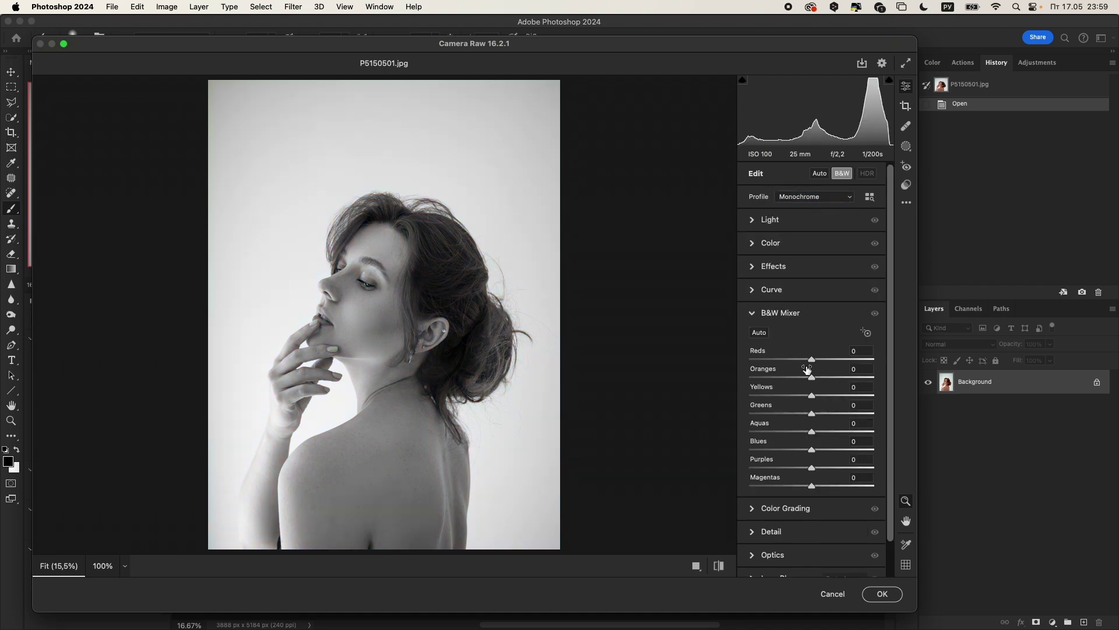
left_click_drag(806, 363, 793, 378)
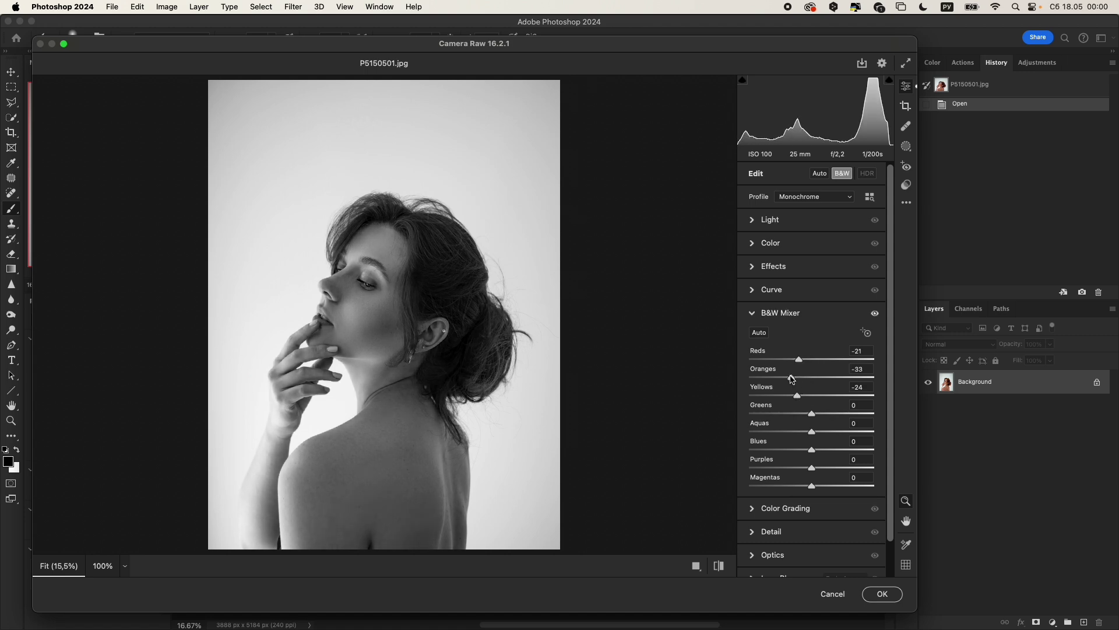
- Increase the contrast, adjust the shadows and whites of the portrait, and apply the Camera Raw Filter
left_click(770, 220)
left_click_drag(811, 246, 821, 266)
left_click_drag(810, 303, 832, 321)
left_click_drag(820, 264, 822, 265)
left_click(882, 594)
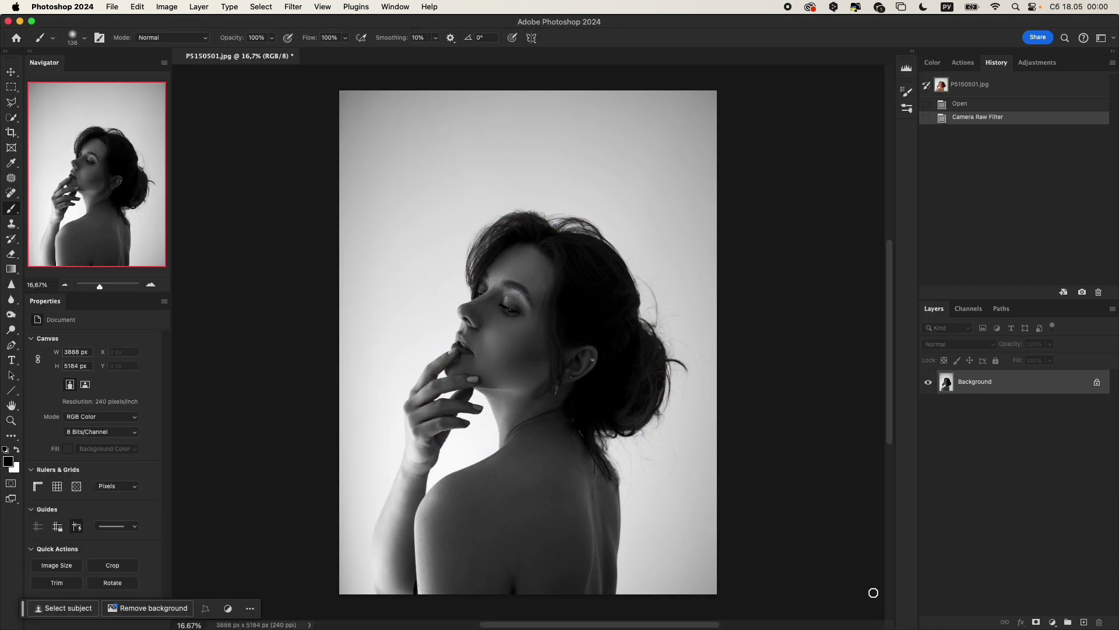
- Duplicate the Background layer, and add a layer mask to the copy from a selection of the subject
left_click_drag(1010, 385, 1082, 622)
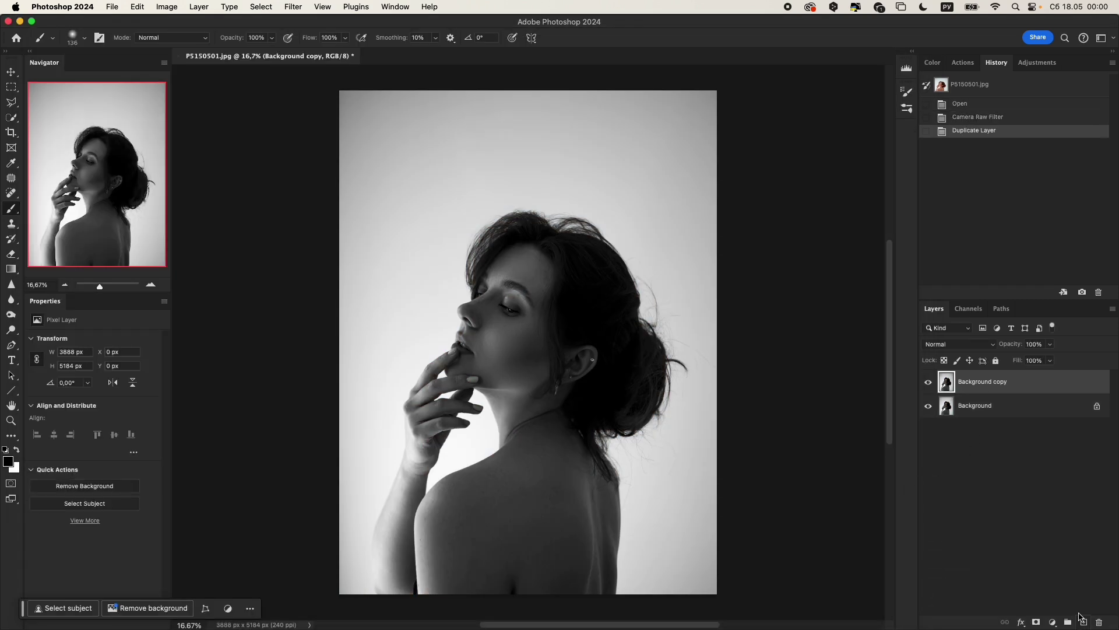
key("w")
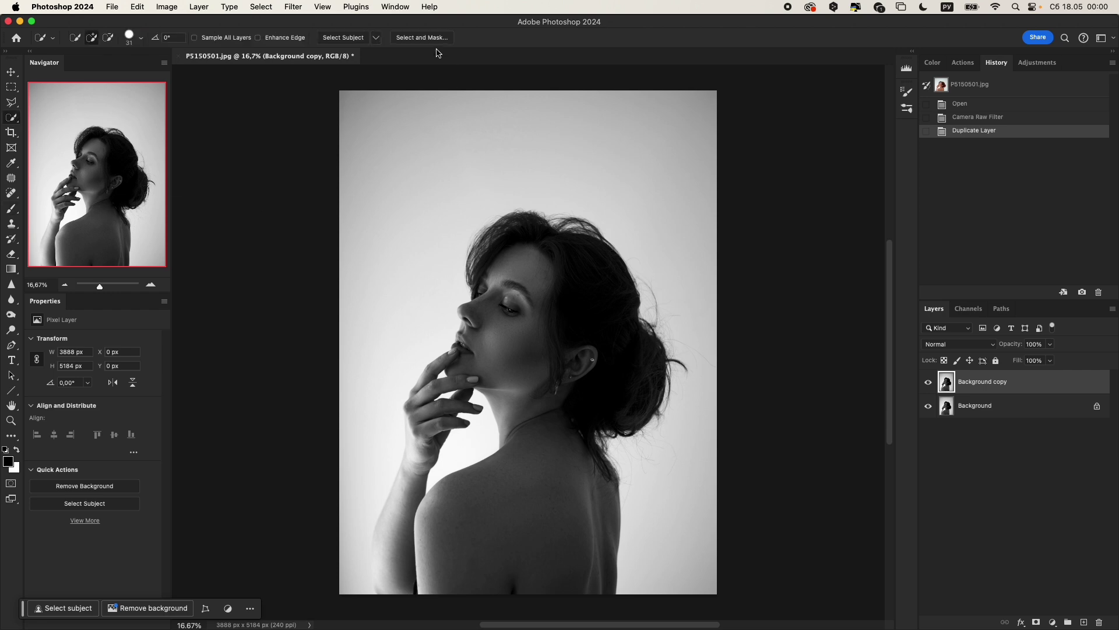
left_click(1035, 623)
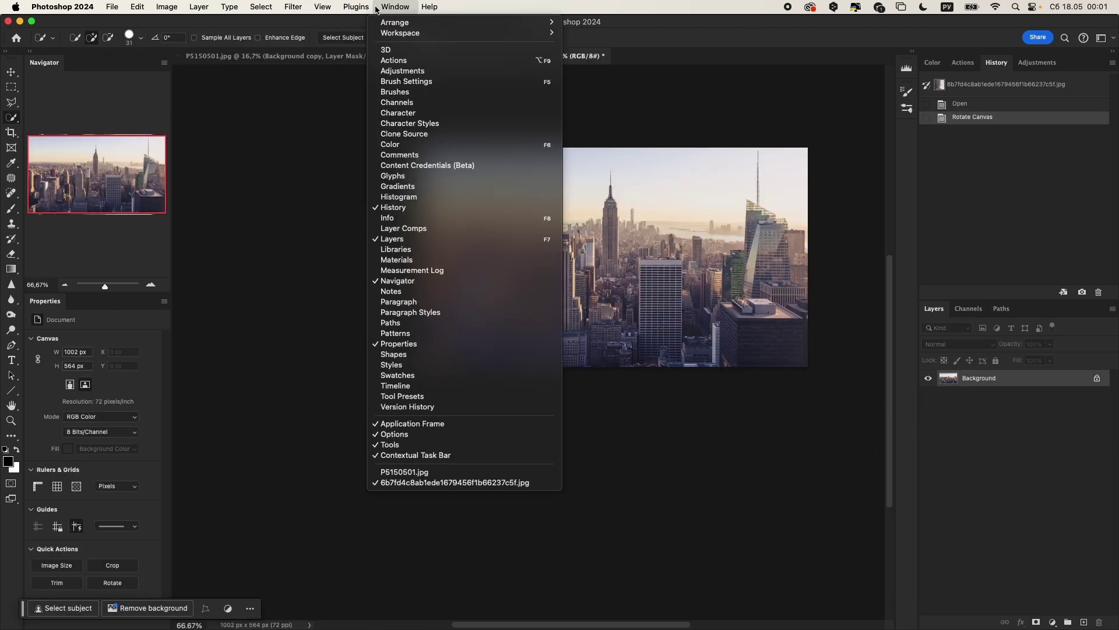
- Open the Camera Raw Filter on the city skyline image and apply the Monochrome profile
mouse_move(352, 10)
mouse_move(294, 7)
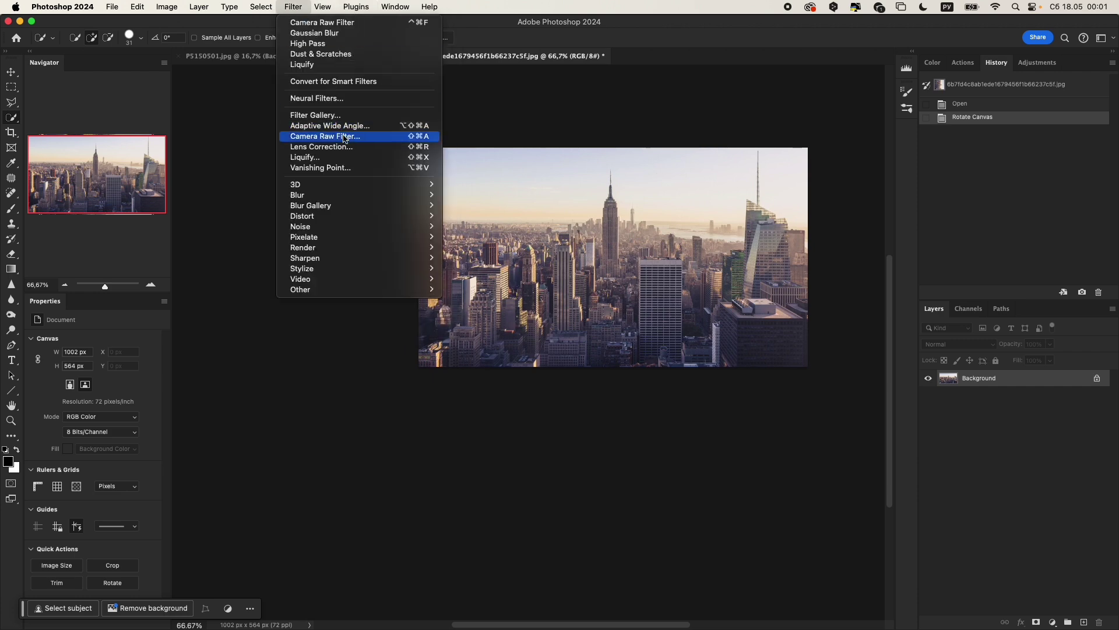
left_click(317, 136)
left_click(799, 201)
left_click(800, 207)
- Set the skyline's Contrast to +75, Highlights +16, Shadows -95 and Blacks -40, and apply the filter
left_click_drag(811, 264, 838, 264)
mouse_move(812, 300)
left_mouse_down()
mouse_move(756, 301)
mouse_move(822, 282)
left_mouse_up()
left_click_drag(812, 336, 787, 336)
left_click_drag(838, 265, 856, 265)
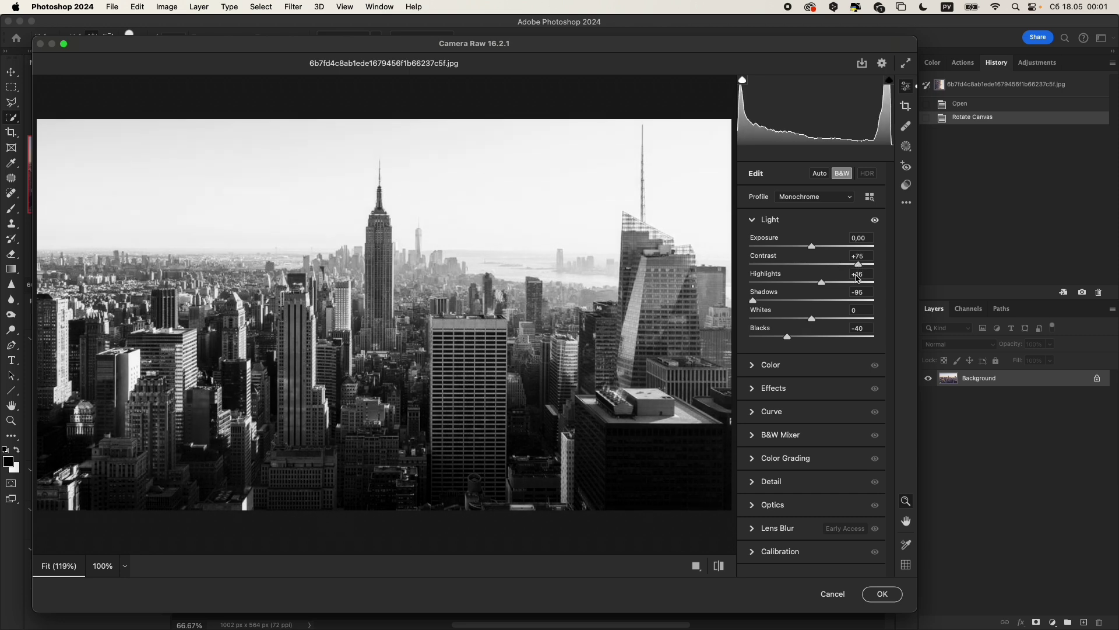
left_click(882, 593)
- Copy the whole skyline image into the portrait document and clip it to the masked Background copy layer
key("super+a")
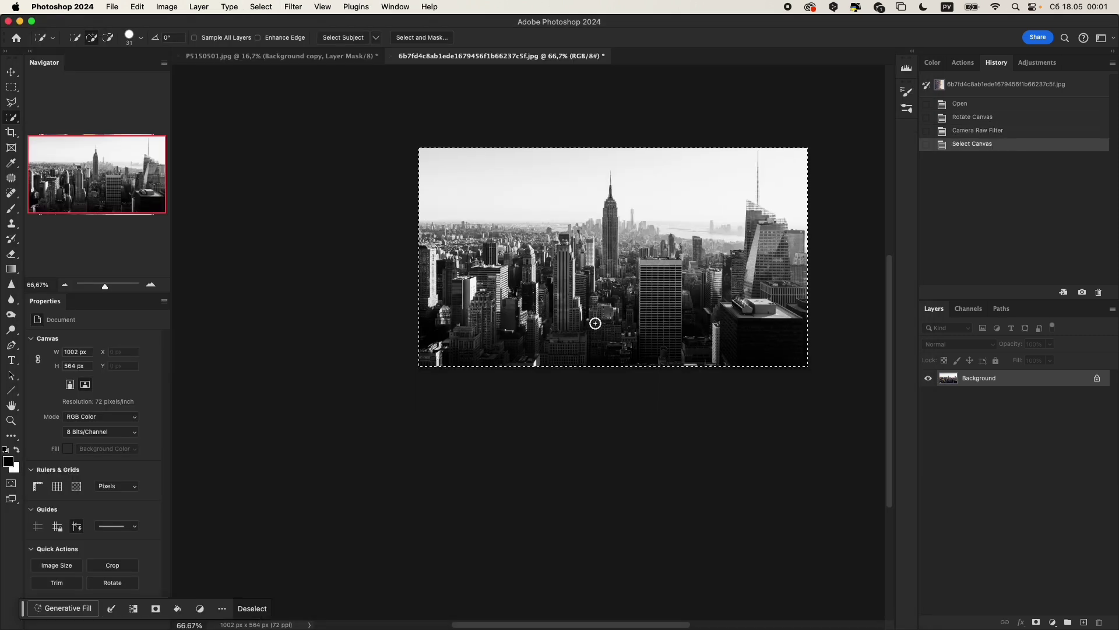
left_click(295, 61)
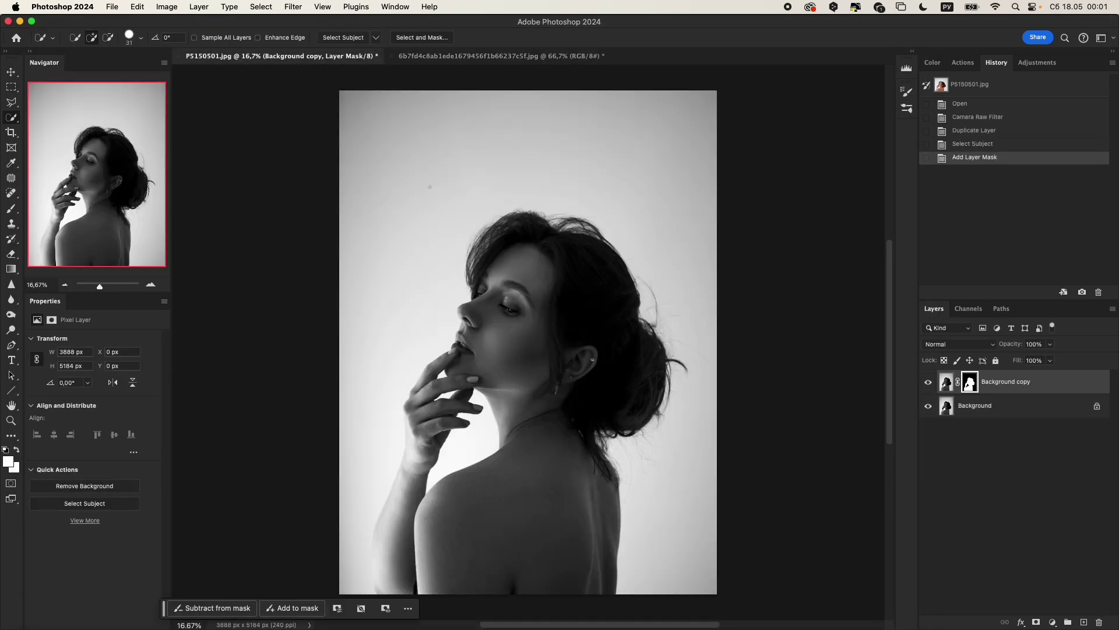
key("super+v")
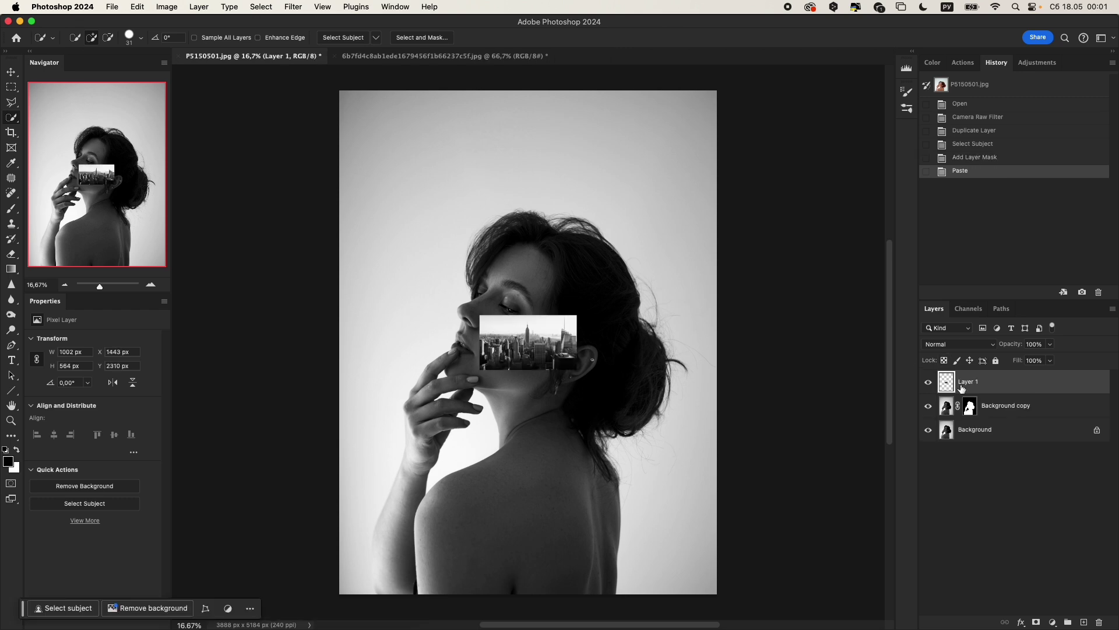
right_click(1006, 386)
left_click(904, 573)
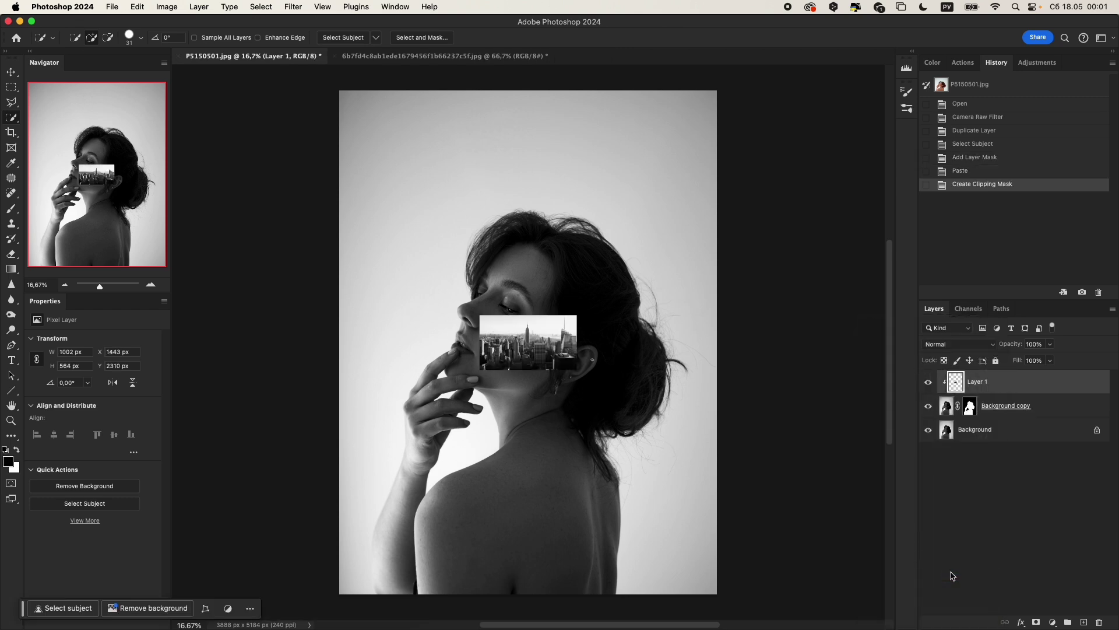
- Enlarge the skyline layer with Free Transform and position it so the city covers the woman's whole silhouette
key("super+t")
left_click_drag(577, 370, 733, 500)
left_click_drag(479, 315, 348, 175)
left_click_drag(752, 467, 832, 576)
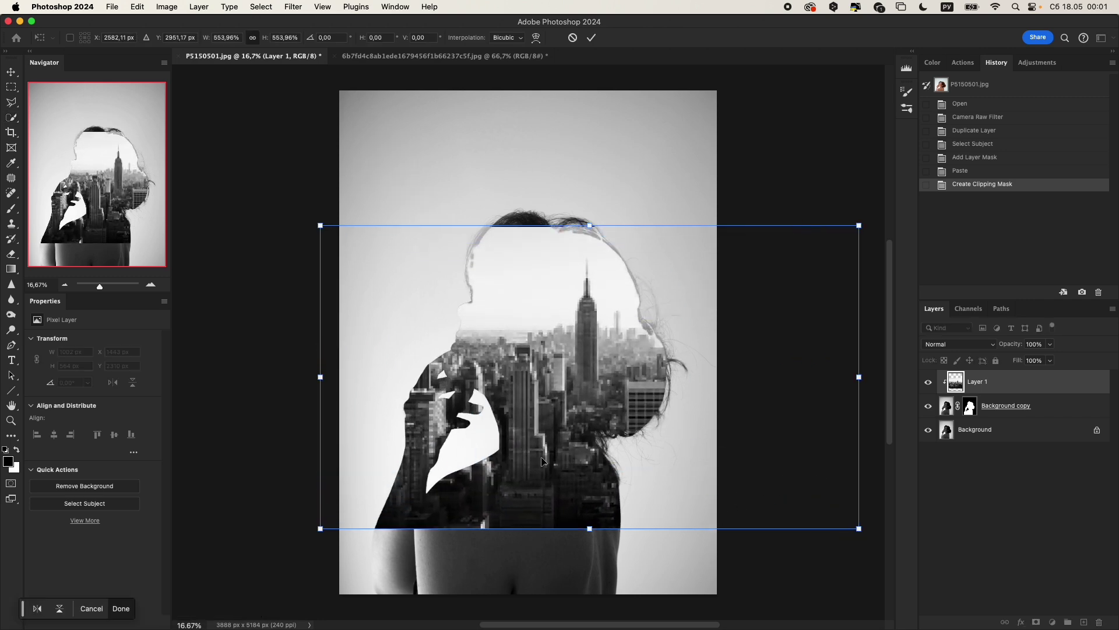
scroll(485, 465, "down", 5)
left_click_drag(380, 503, 323, 603)
left_click_drag(727, 313, 773, 280)
key("Return")
- Set the skyline layer's opacity to 45%
scroll(544, 369, "up", 1)
left_click(1050, 344)
left_click_drag(1053, 357, 1021, 361)
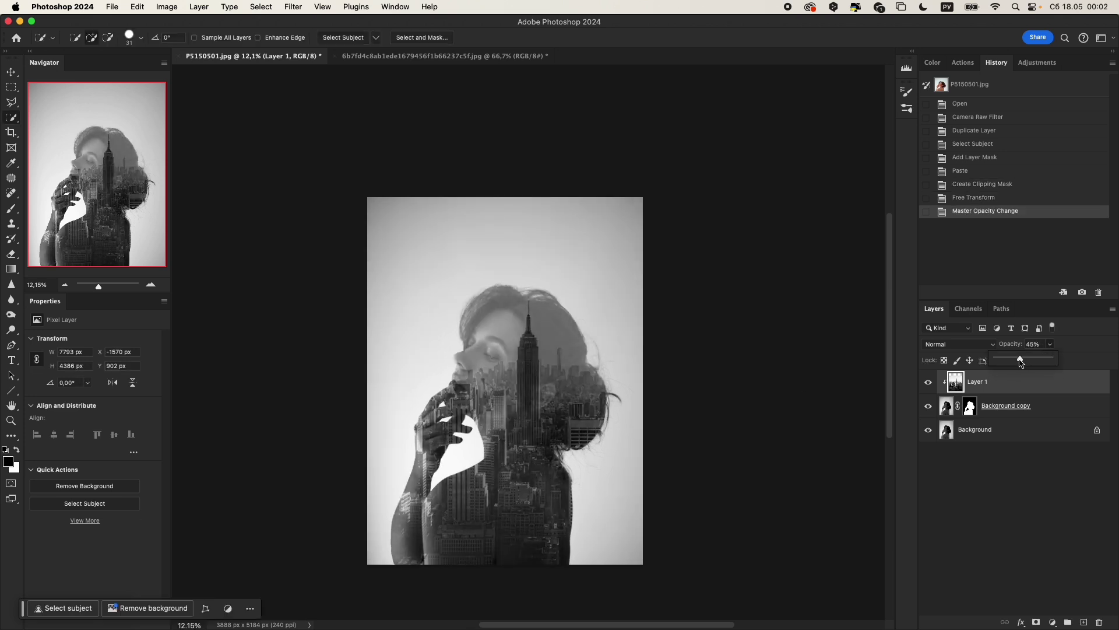
- Paint black on the Background copy's layer mask to hide the skyline over the back of the hair
left_click(947, 405)
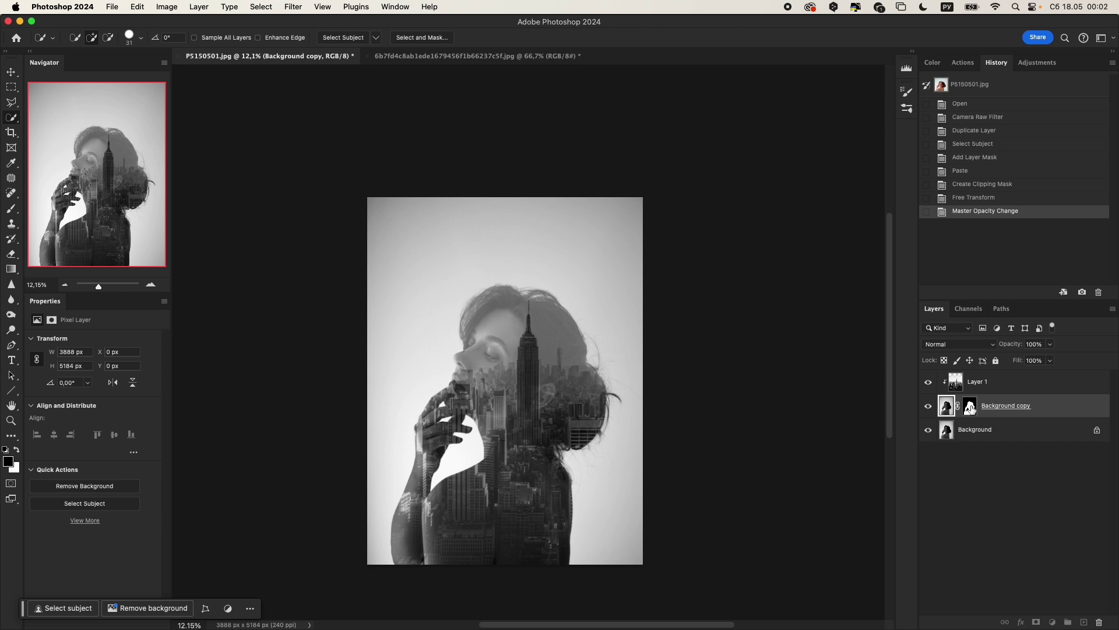
left_click(970, 406)
key("b")
left_click(8, 461)
left_click(9, 306)
left_click(270, 151)
scroll(528, 342, "up", 4)
left_click_drag(626, 251, 685, 251)
mouse_move(627, 280)
left_mouse_down()
mouse_move(607, 257)
mouse_move(608, 323)
left_mouse_up()
- Duplicate the Background layer and clone the plain backdrop over the hair at the back of the head
mouse_move(991, 435)
left_mouse_down()
mouse_move(962, 600)
mouse_move(1083, 622)
left_mouse_up()
key("s")
right_click(624, 208)
double_click(685, 338)
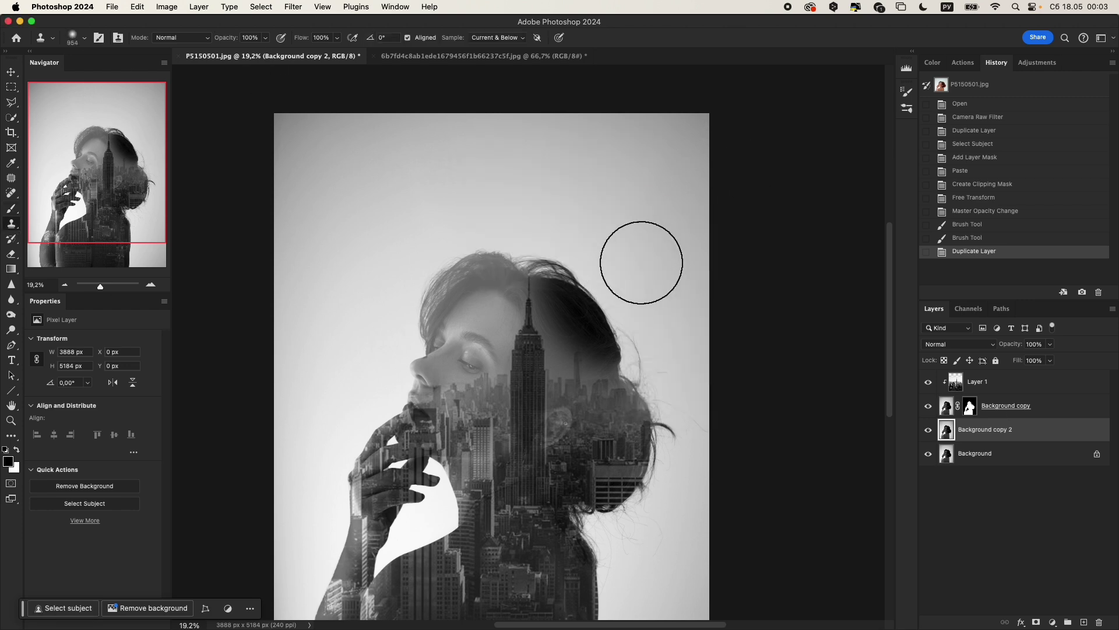
left_click(608, 297)
left_click(591, 315)
left_click(605, 303)
left_click(574, 306)
left_click_drag(639, 283, 643, 286)
left_click(582, 300)
left_click(619, 325)
left_click_drag(632, 326, 632, 262)
- Patch a remaining area behind the head and touch up the backdrop with the Clone Stamp
key("j")
mouse_move(693, 359)
left_mouse_down()
mouse_move(687, 325)
mouse_move(633, 348)
left_mouse_up()
key("super+d")
key("s")
left_click_drag(653, 309, 642, 308)
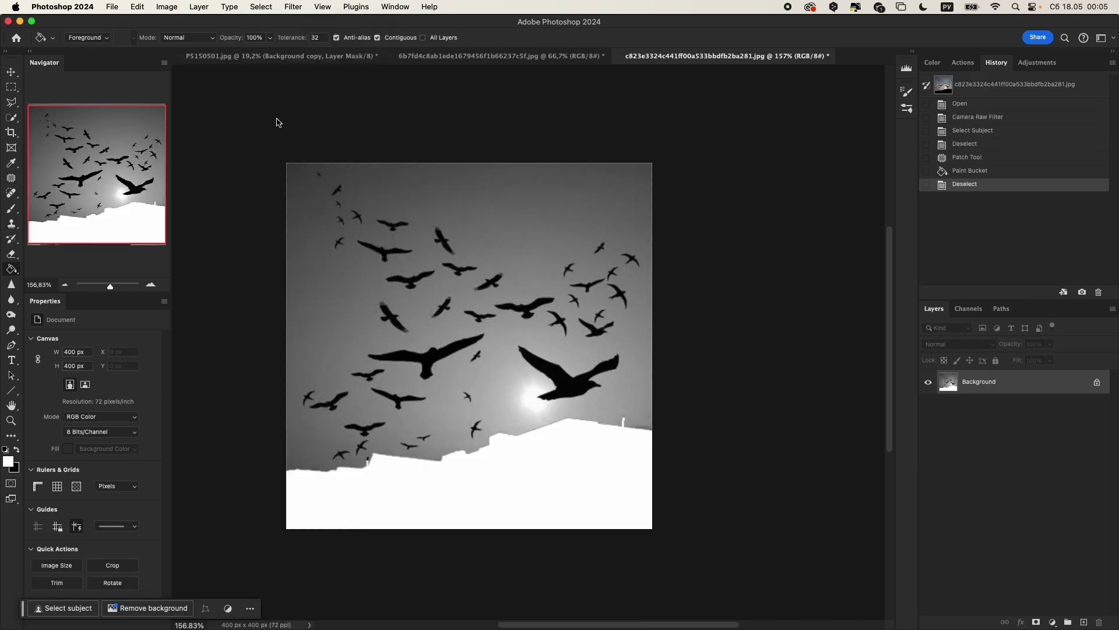
- Select the black birds in the sky image using Color Range with Fuzziness 55
left_click(278, 122)
left_click_drag(719, 178, 686, 179)
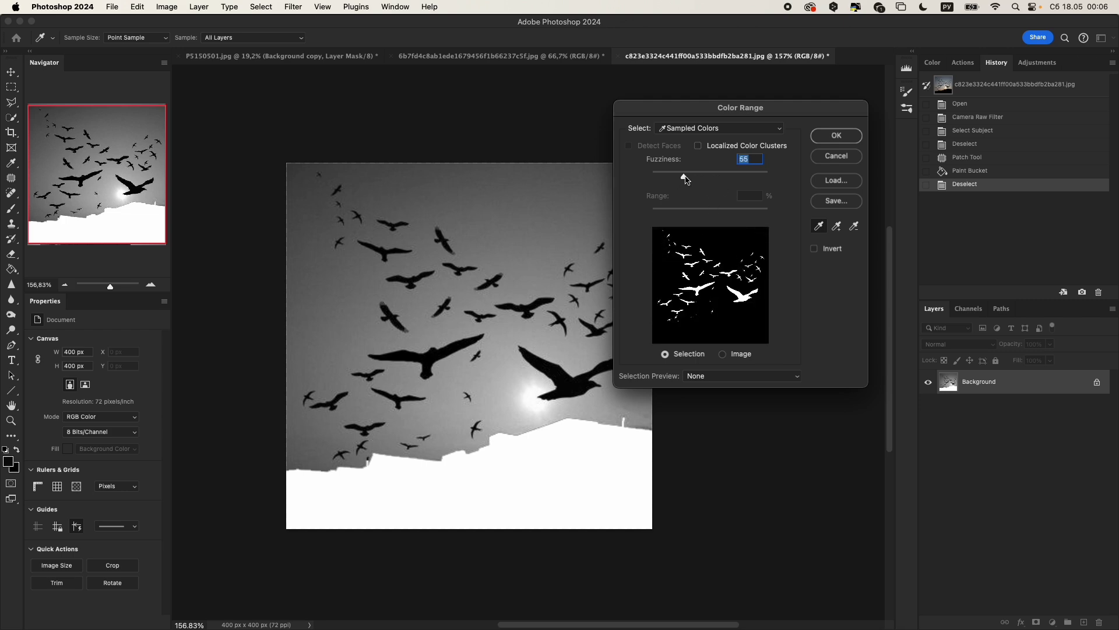
key("Return")
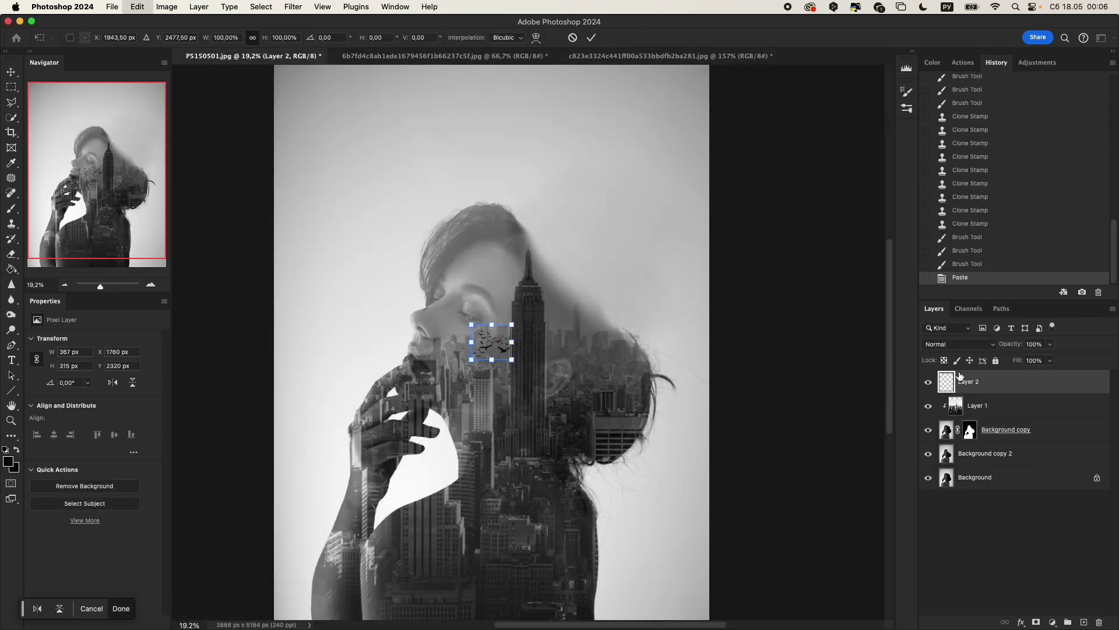
- Enlarge the pasted birds layer and place the flock beside the back of the woman's head
key("super+minus")
left_click_drag(619, 274, 619, 284)
right_click(576, 283)
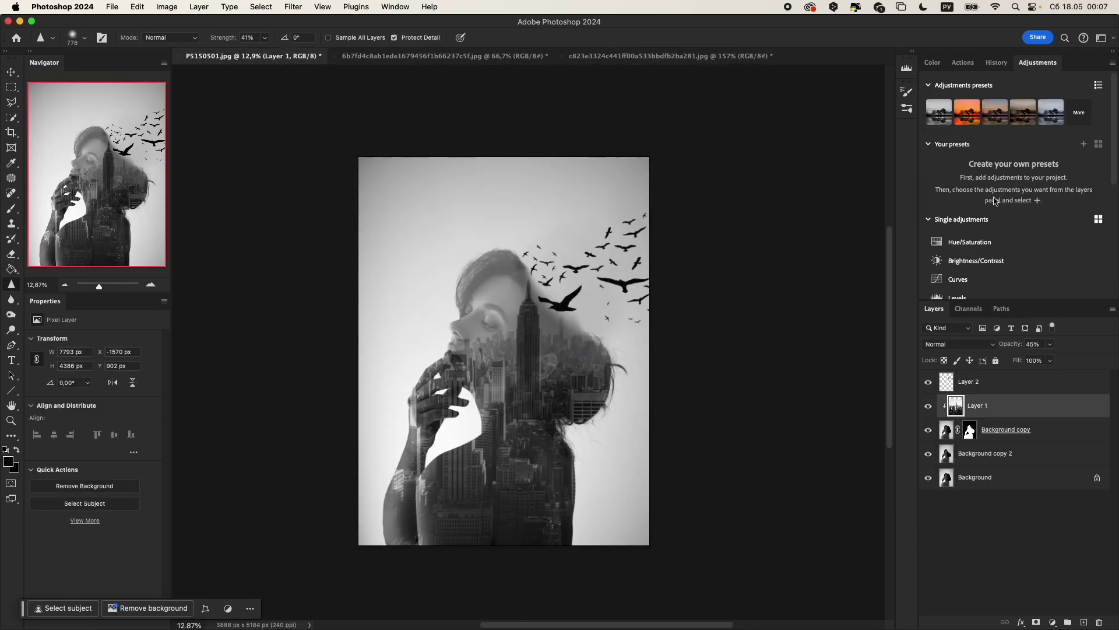
- Add a Levels adjustment above the skyline layer and set its midtones to 0.67
left_click(968, 296)
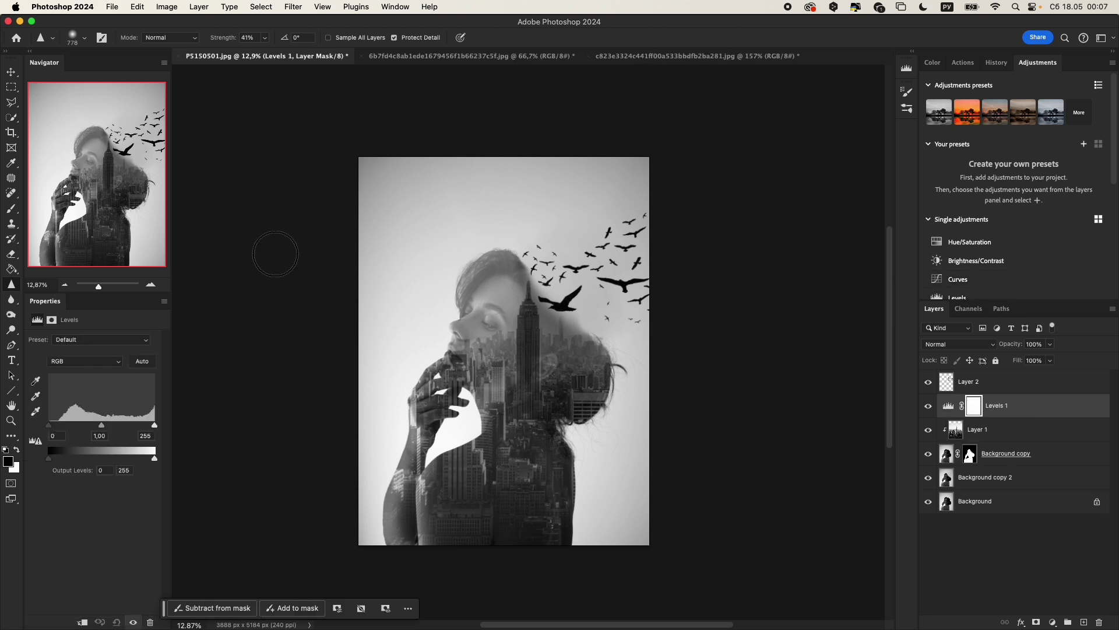
left_click_drag(103, 428, 106, 428)
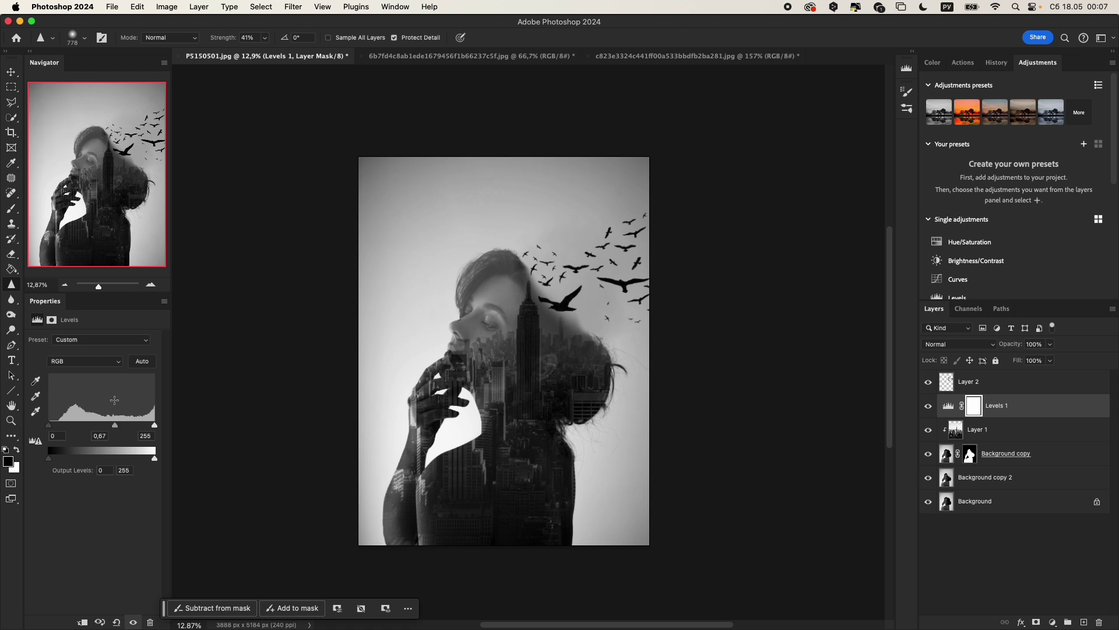
- Pick the Blur tool for the birds layer and lower that layer's opacity slightly
left_click(948, 480)
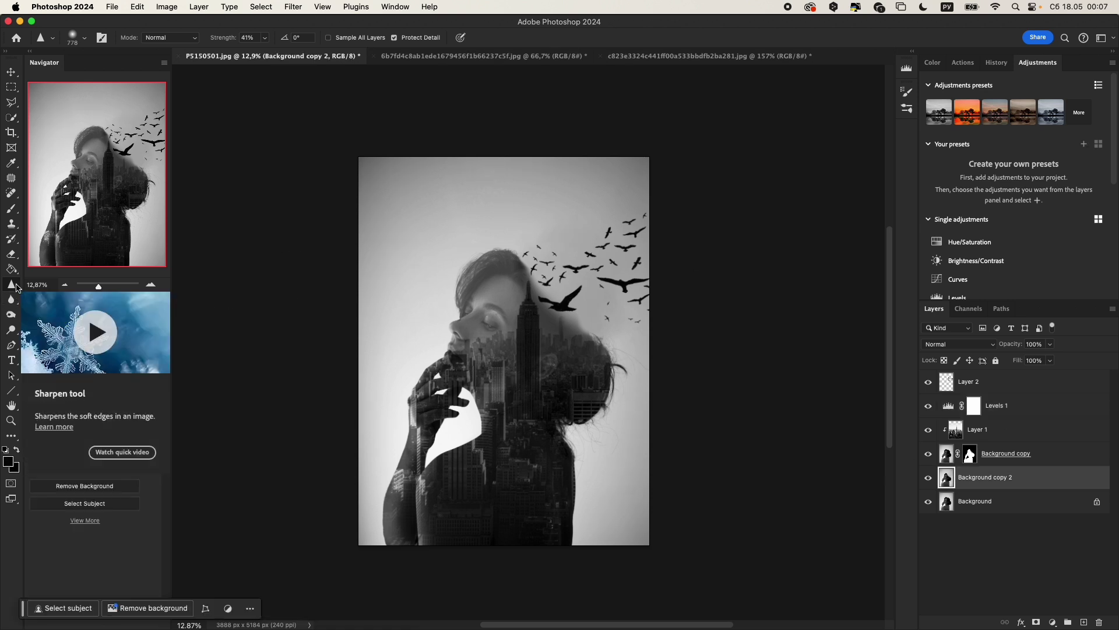
left_click(947, 383)
left_click(11, 300)
left_click(1050, 344)
left_click_drag(1053, 359, 1043, 362)
key("super+minus")
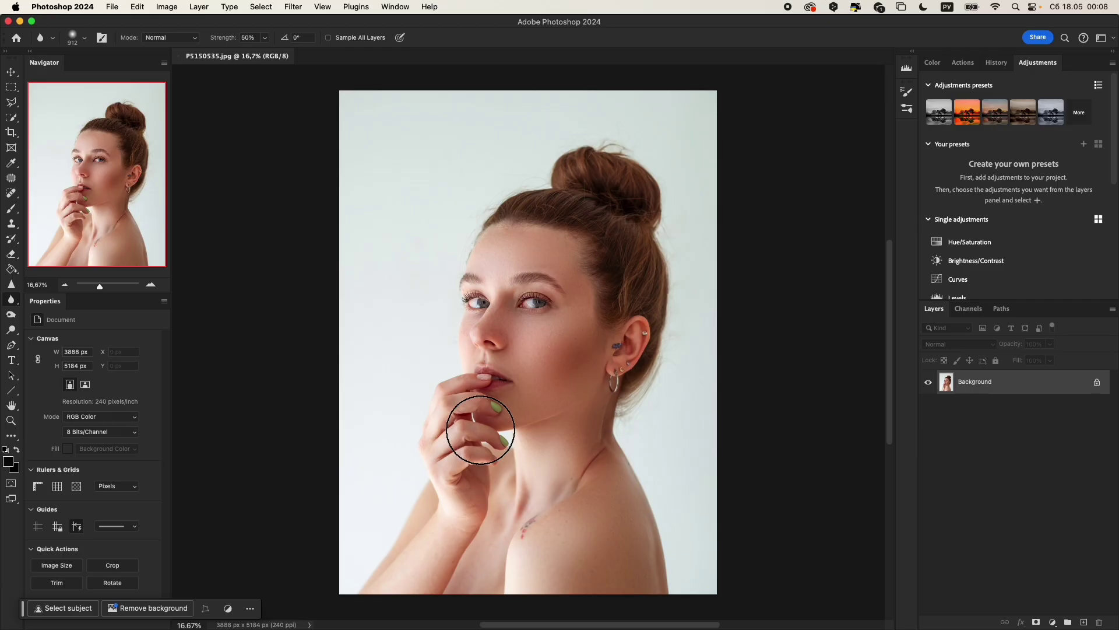
- Open the Camera Raw Filter on the second portrait and darken three color ranges in the B&W Mixer
left_click(293, 6)
left_click(315, 135)
left_click_drag(820, 241, 817, 240)
left_click(789, 438)
left_click_drag(811, 361, 794, 362)
left_click_drag(812, 379, 789, 380)
left_click_drag(811, 398, 794, 398)
- Raise the second portrait's Contrast and lower its Shadows in the Camera Raw Filter
left_click(779, 221)
left_click_drag(811, 264, 836, 265)
left_click_drag(812, 300, 792, 301)
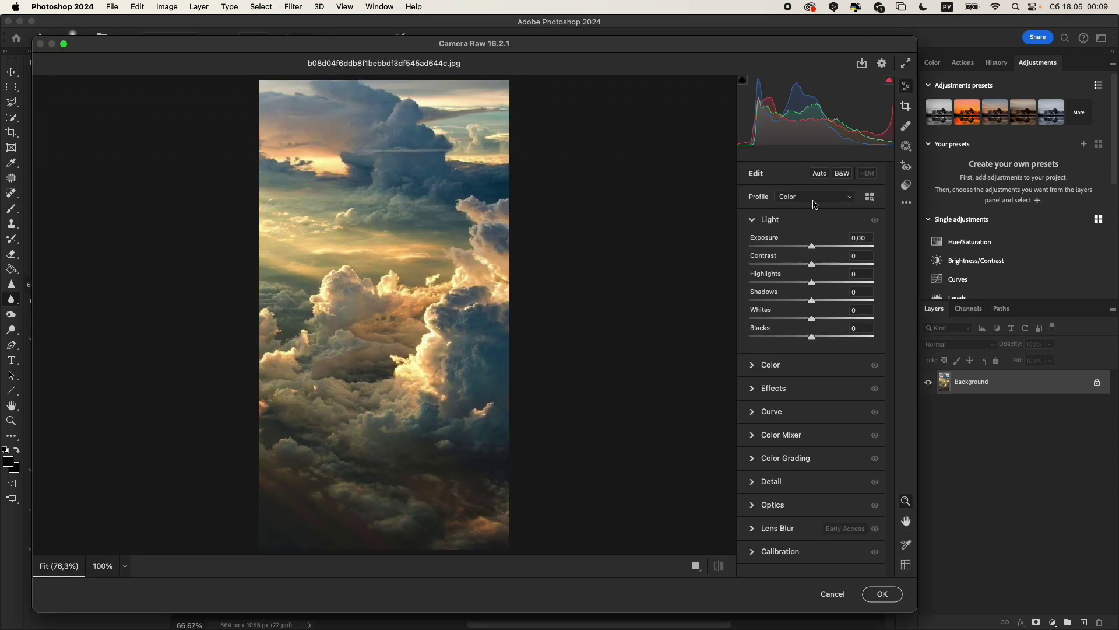
- Convert the clouds image to black and white and apply the Camera Raw Filter
key("v")
left_click(880, 593)
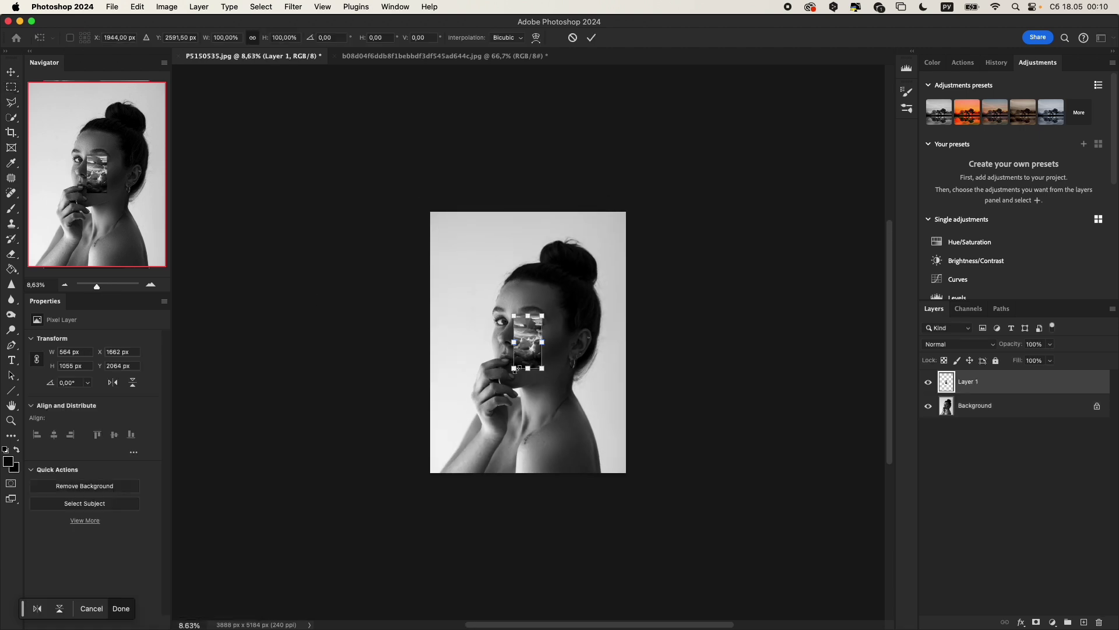
- Enlarge the pasted clouds layer and position it over the woman's head and body
left_click_drag(514, 369, 455, 479)
left_click_drag(542, 315, 624, 163)
left_click_drag(581, 301, 598, 329)
- Set the clouds layer's opacity to 65%, finish placing it, and clip it to the masked Background copy
left_click(1049, 344)
left_click_drag(1052, 359, 1031, 360)
left_click_drag(547, 318, 556, 324)
key("Return")
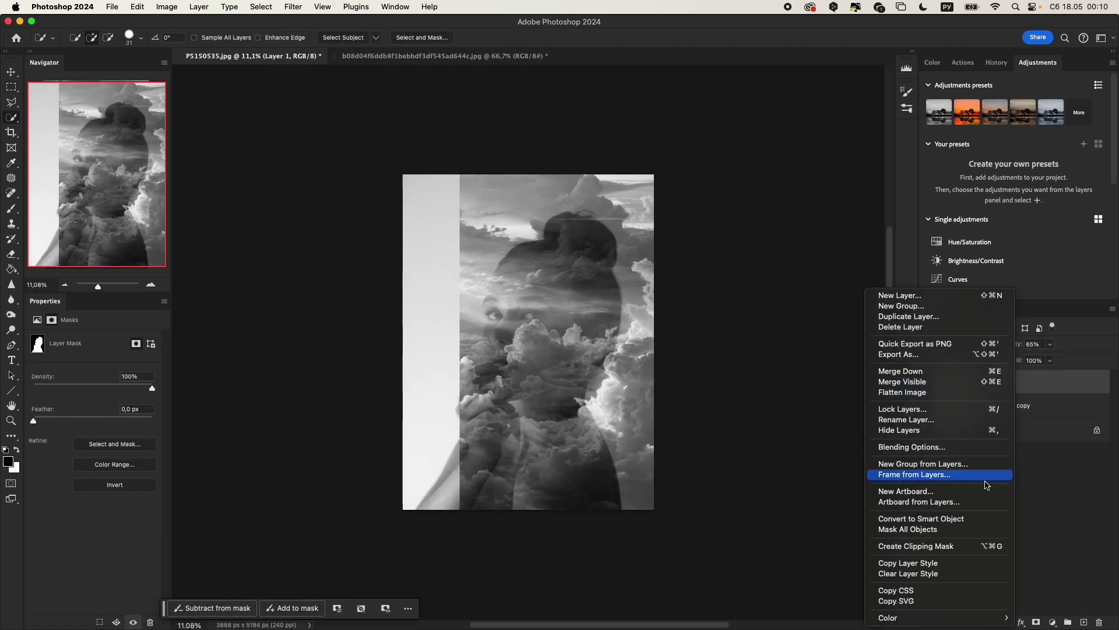
left_click(909, 470)
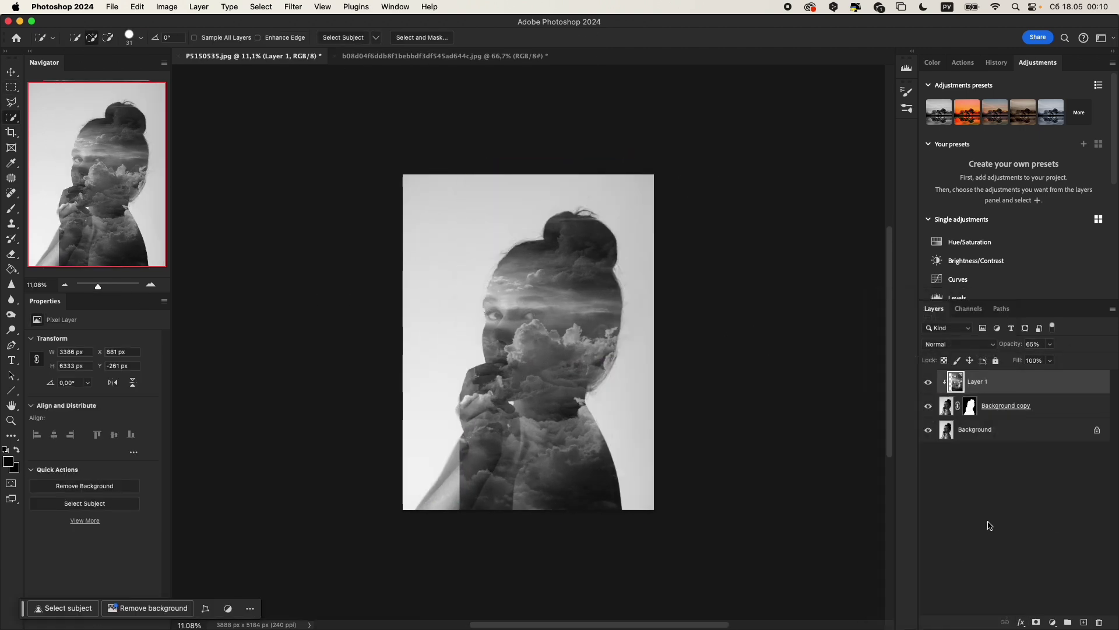
- Paint black on the Background copy's layer mask to hide the clouds over the face, hand and forearm
left_click(971, 406)
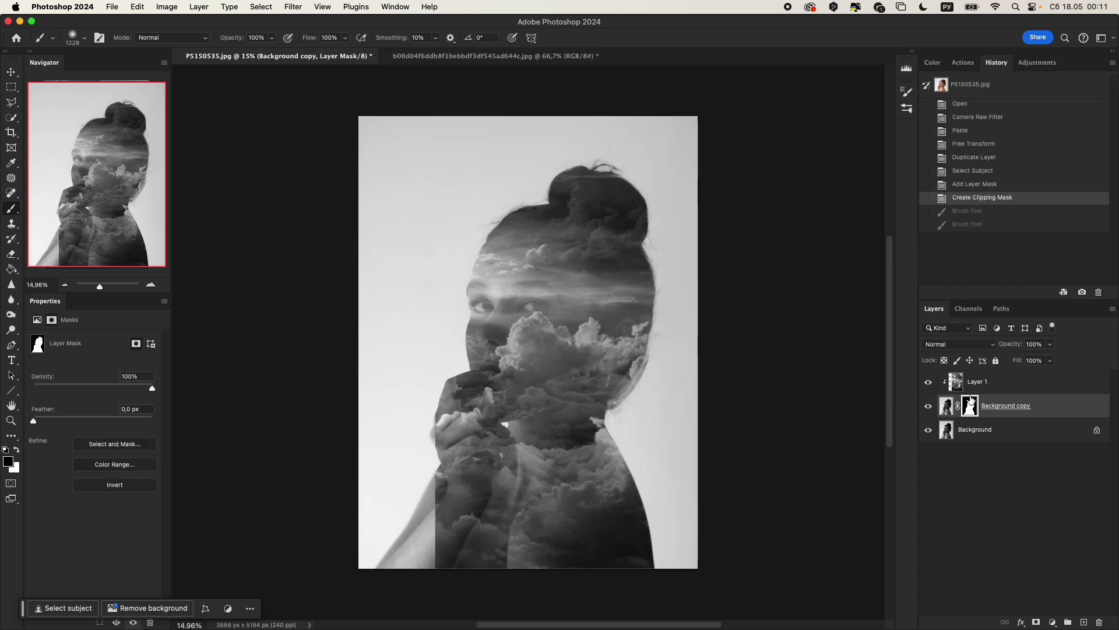
left_click(519, 227)
left_click(498, 286)
left_click(475, 327)
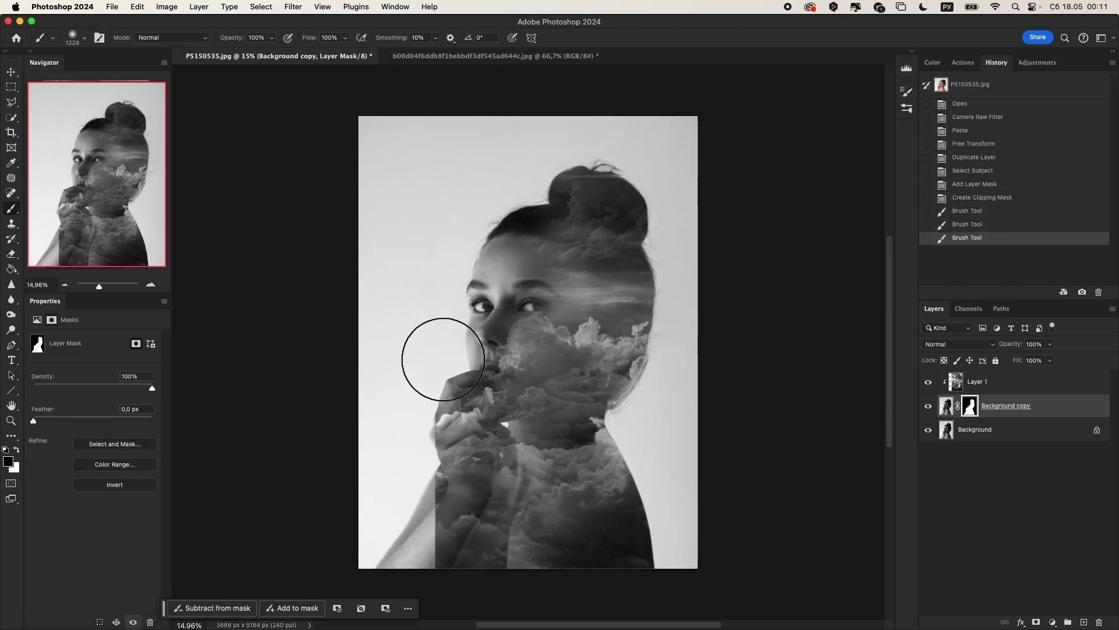
left_click(446, 373)
left_click(432, 426)
left_click(416, 481)
left_click(396, 533)
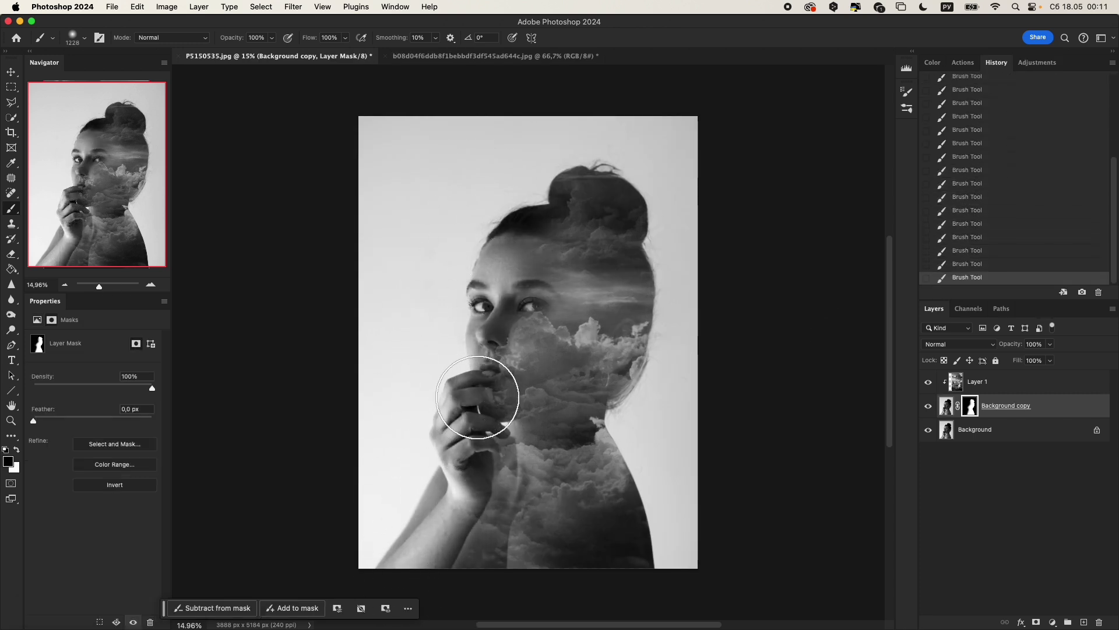
- Paint white on the mask along the backdrop behind the woman's head and back to extend the clouds there
left_click_drag(683, 257, 671, 513)
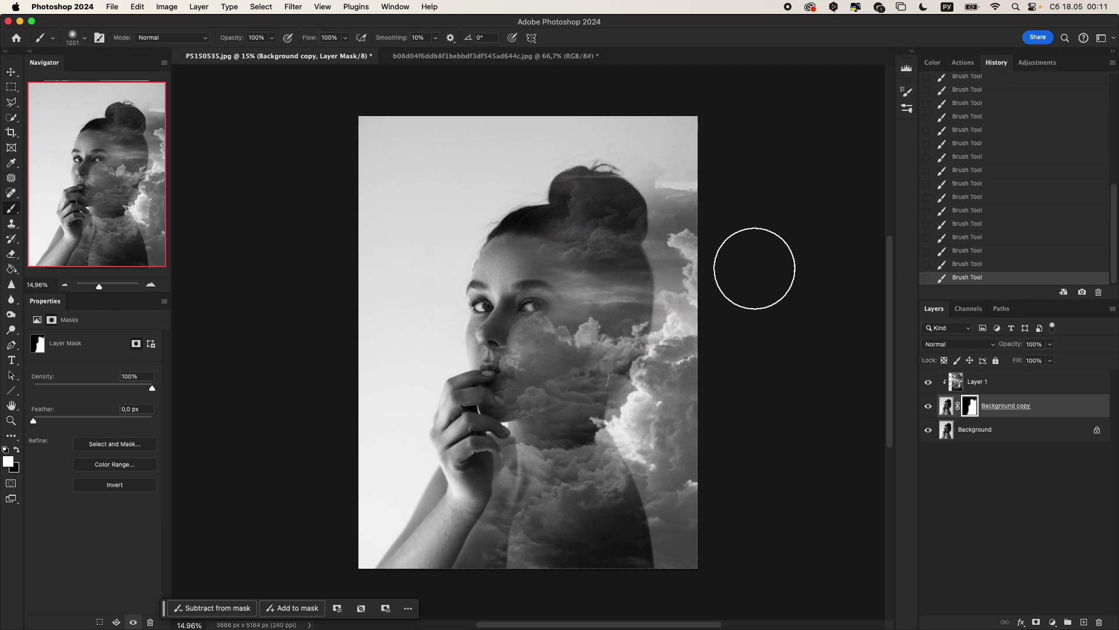